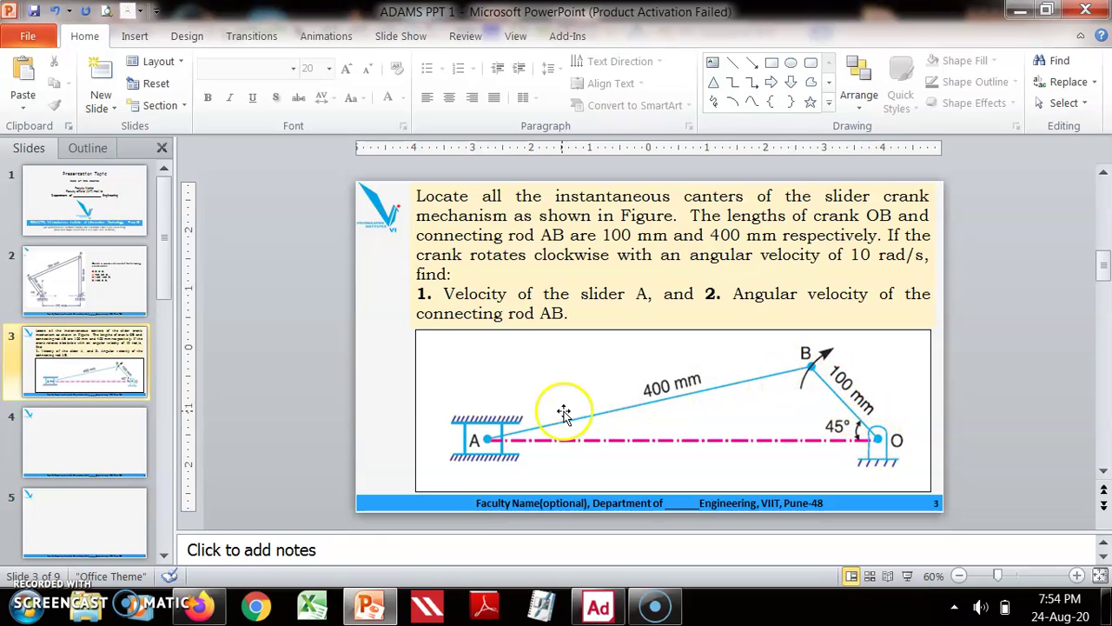
Step: Note the crank's 10 rad/s angular velocity on the problem slide, then return to Adams View
left_click_drag(852, 258, 924, 255)
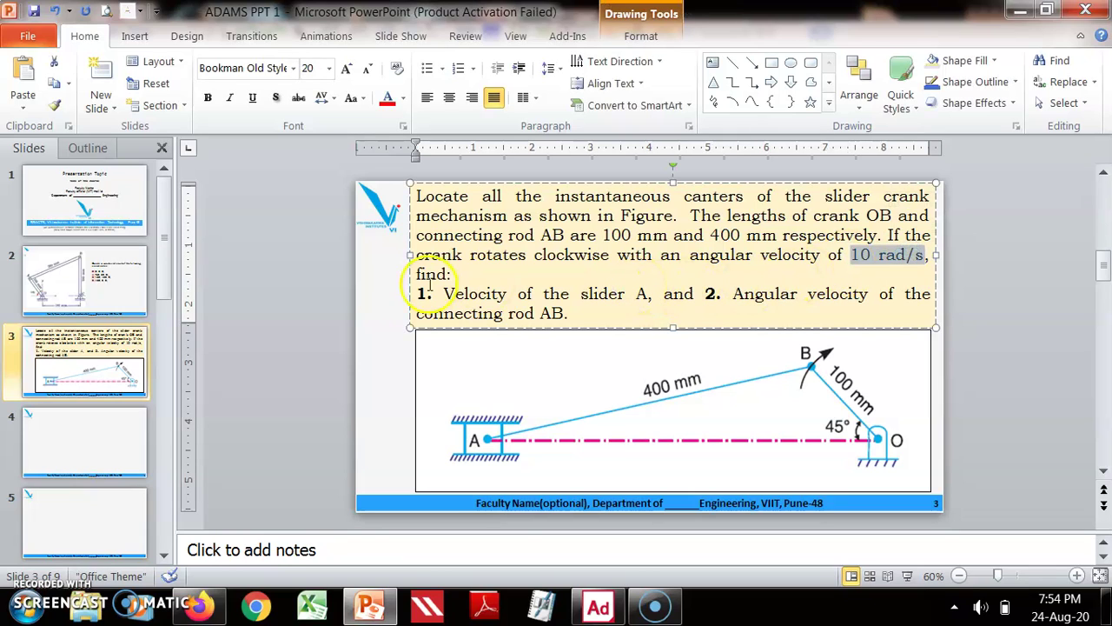
left_click(386, 304)
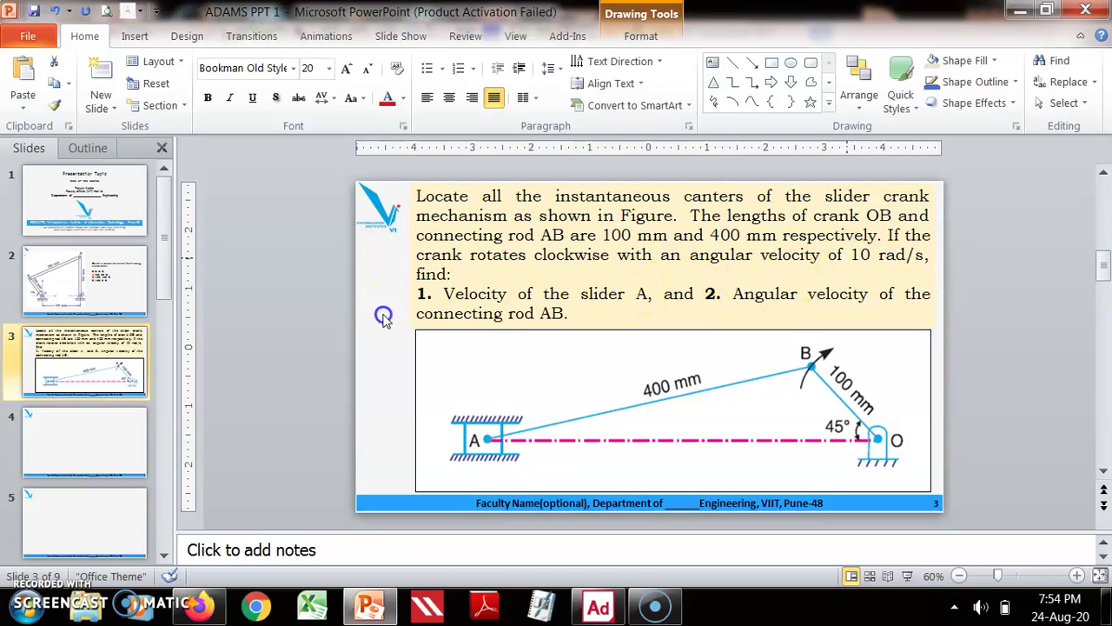
left_click(597, 604)
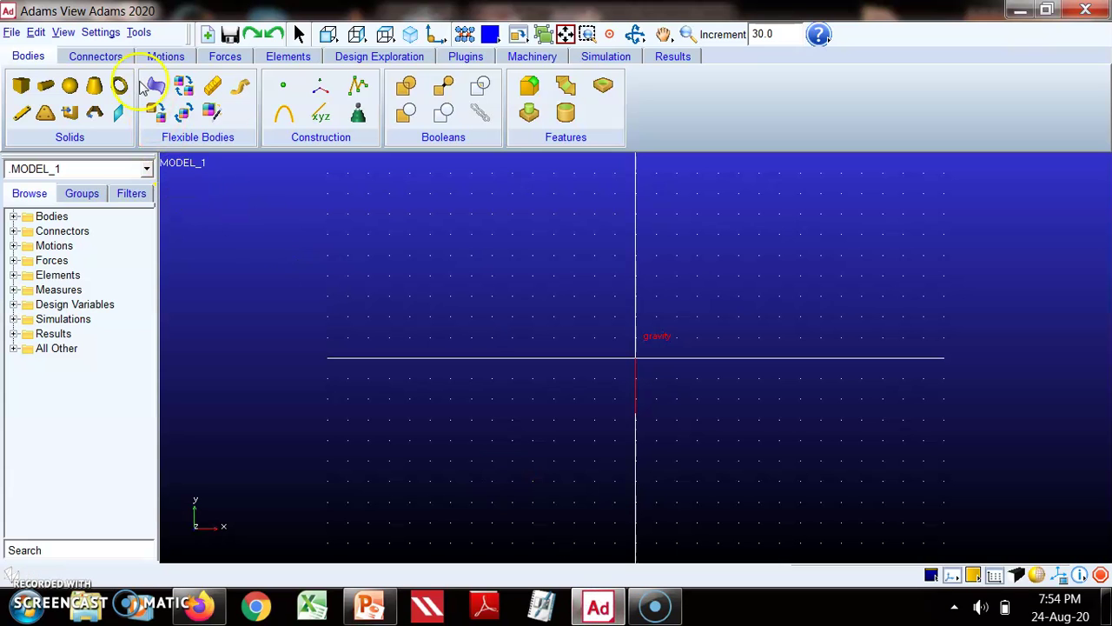
Step: Change the model's angle units to Radian
left_click(63, 33)
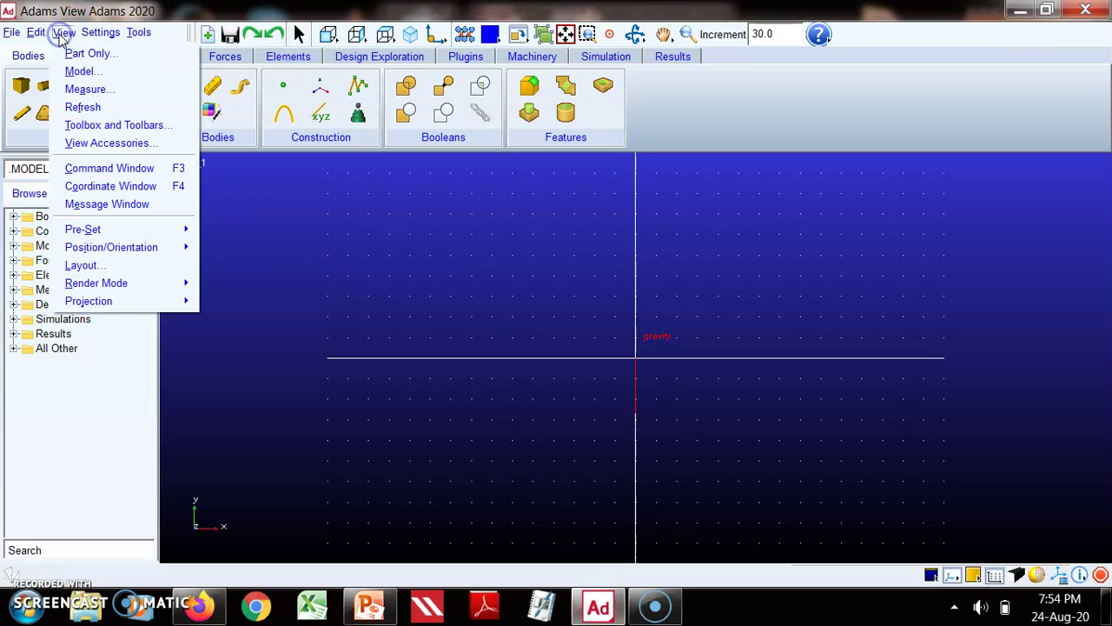
mouse_move(100, 33)
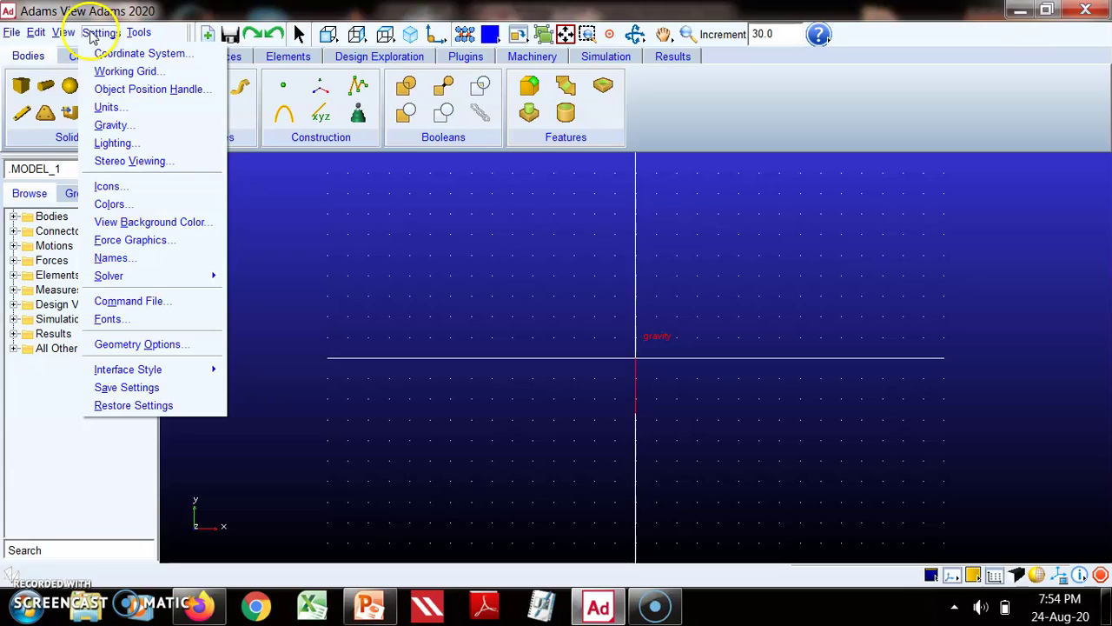
left_click(109, 106)
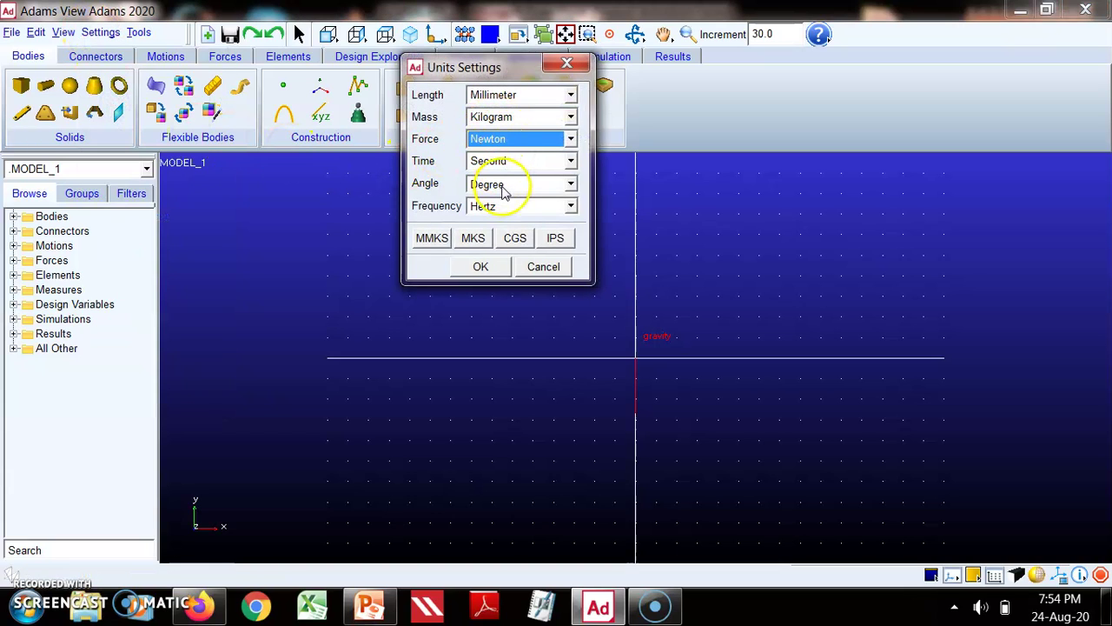
left_click(501, 187)
left_click(492, 199)
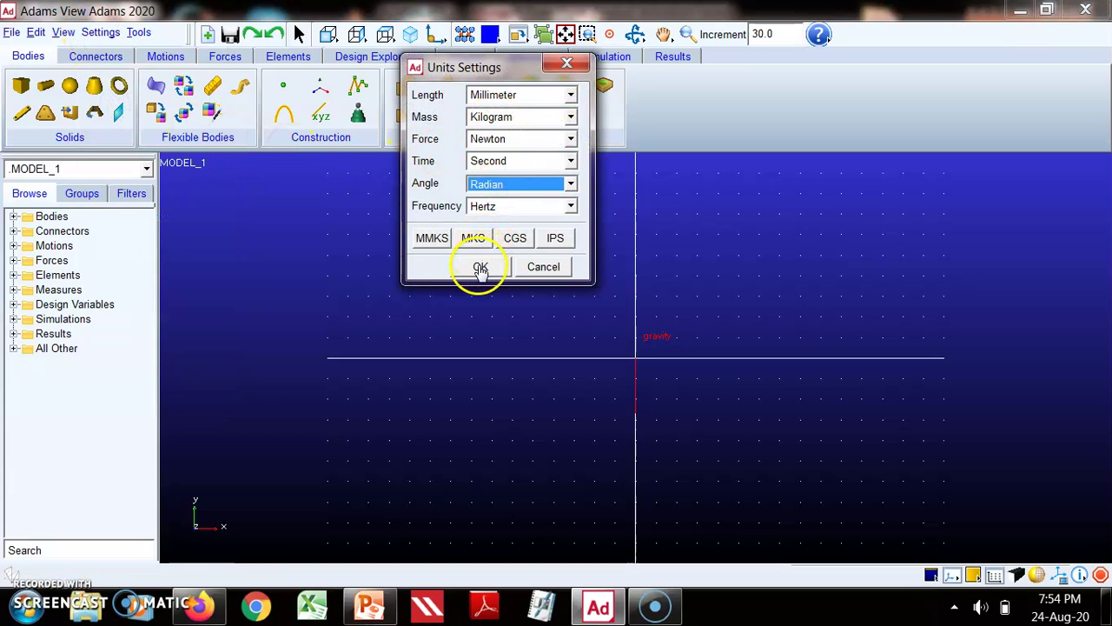
left_click(480, 267)
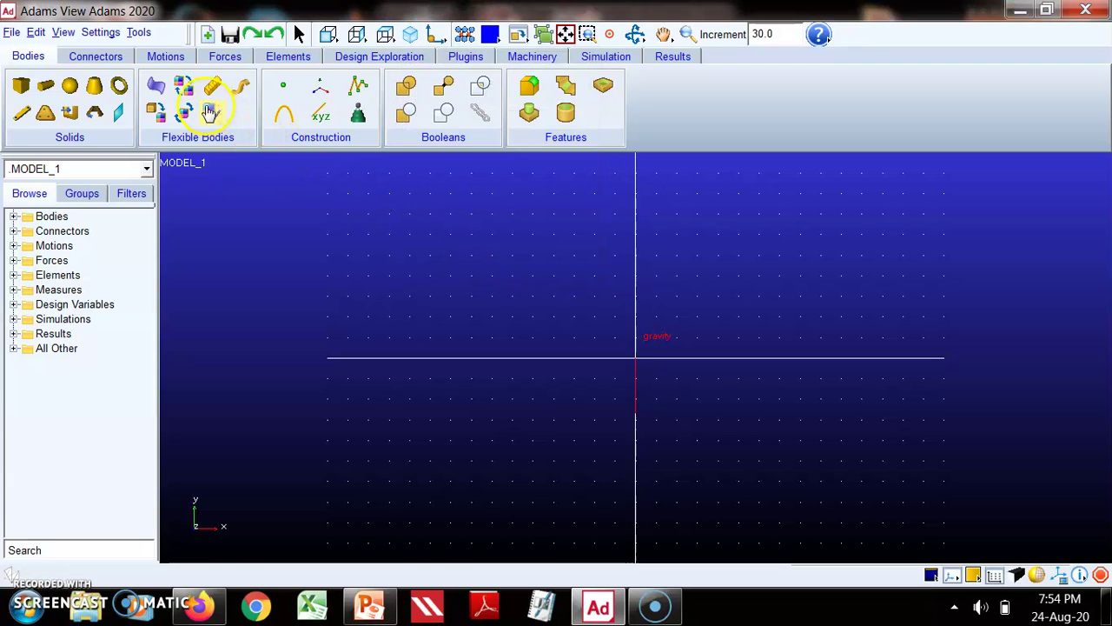
Step: Set the working grid spacing to 20 mm in X and Y, then zoom out
left_click(102, 32)
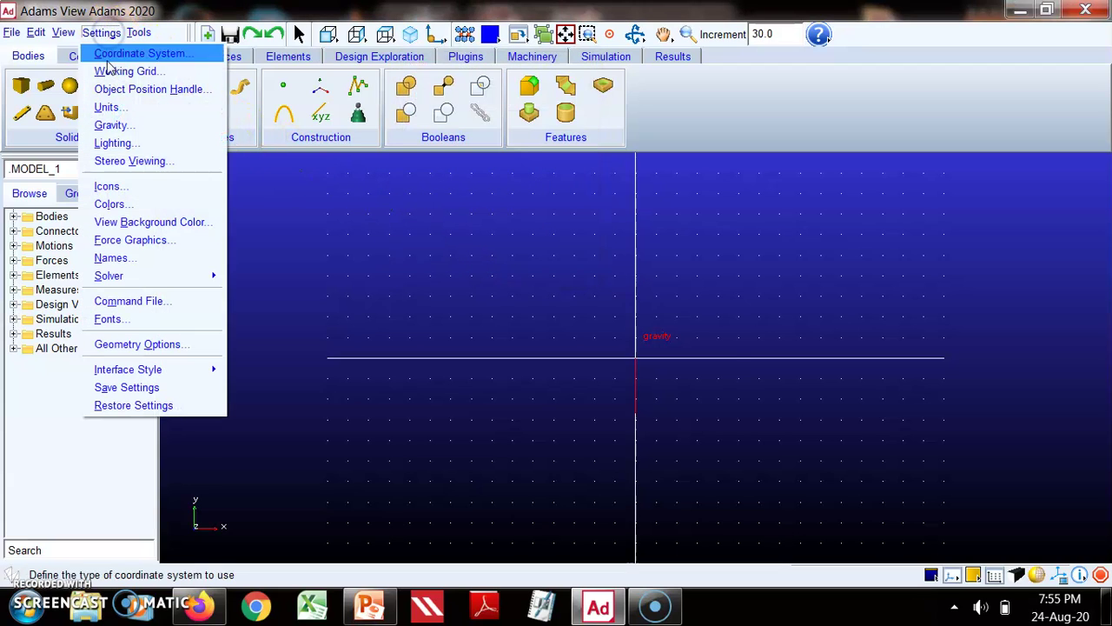
left_click(113, 70)
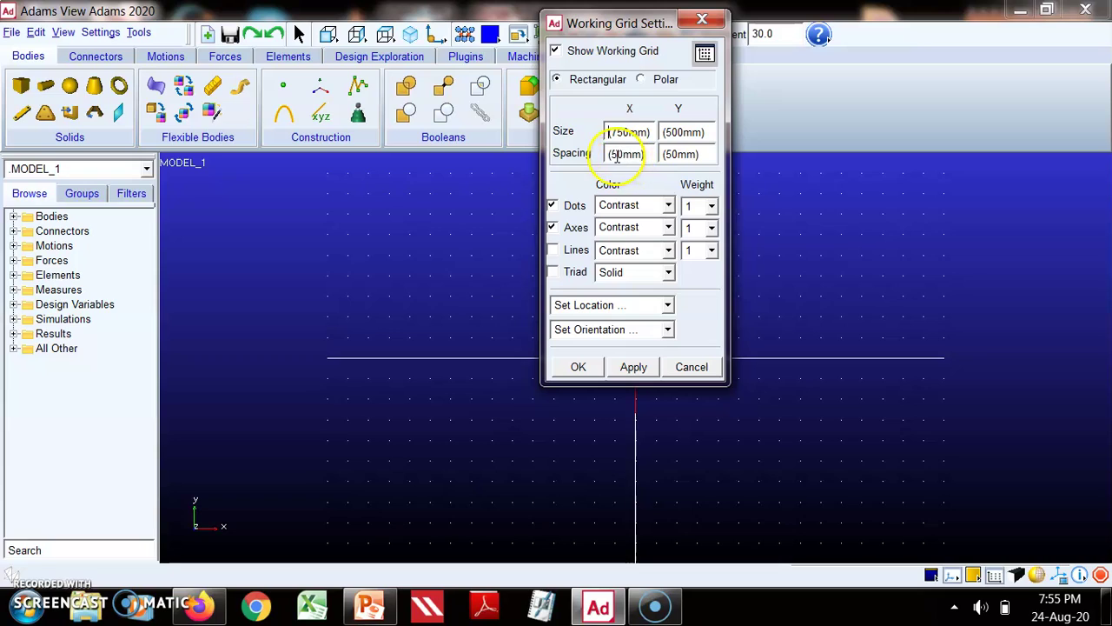
left_click(668, 157)
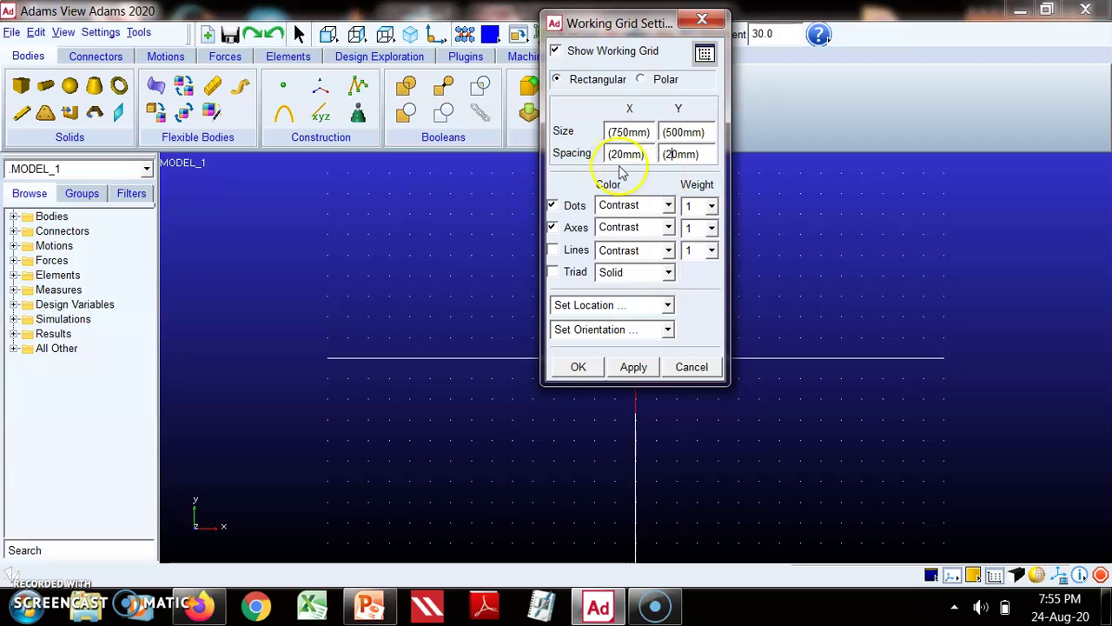
left_click(633, 366)
left_click(578, 367)
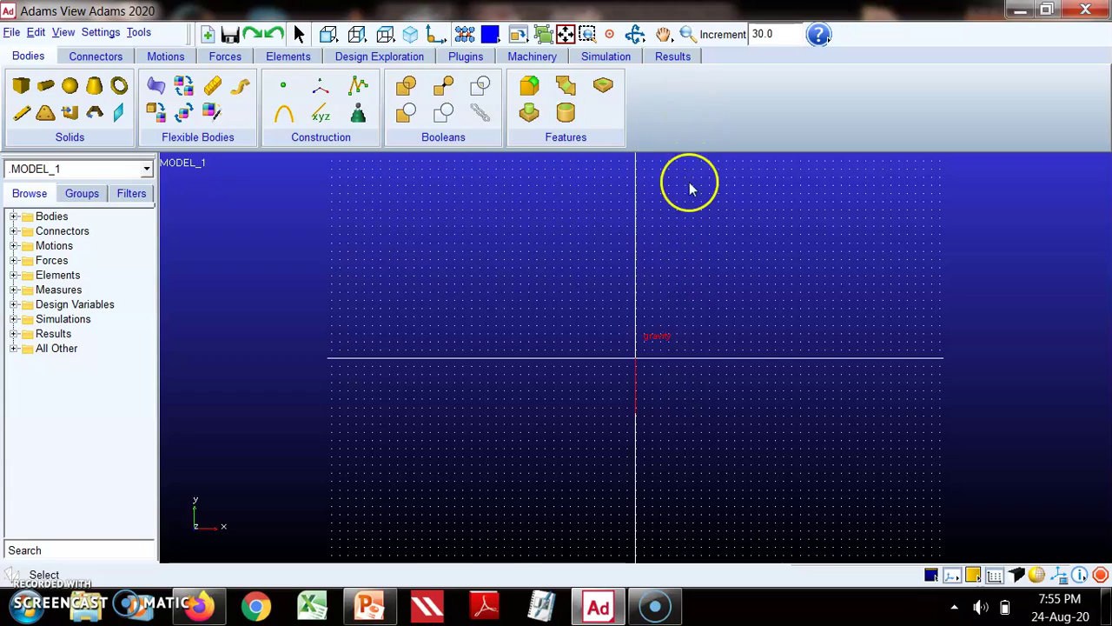
left_click(566, 34)
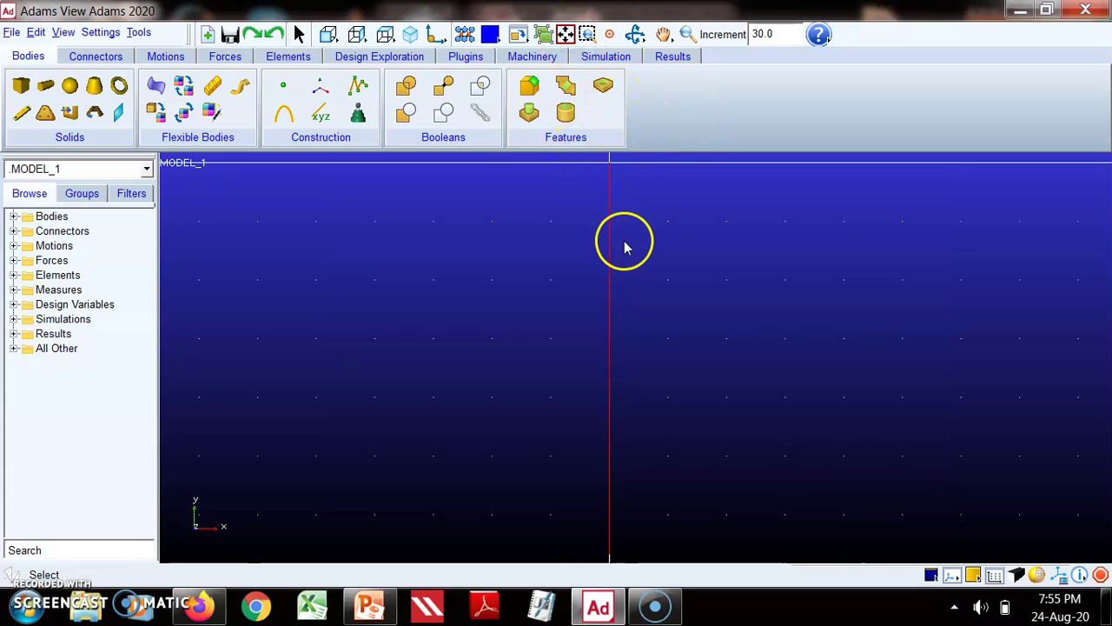
left_click(686, 34)
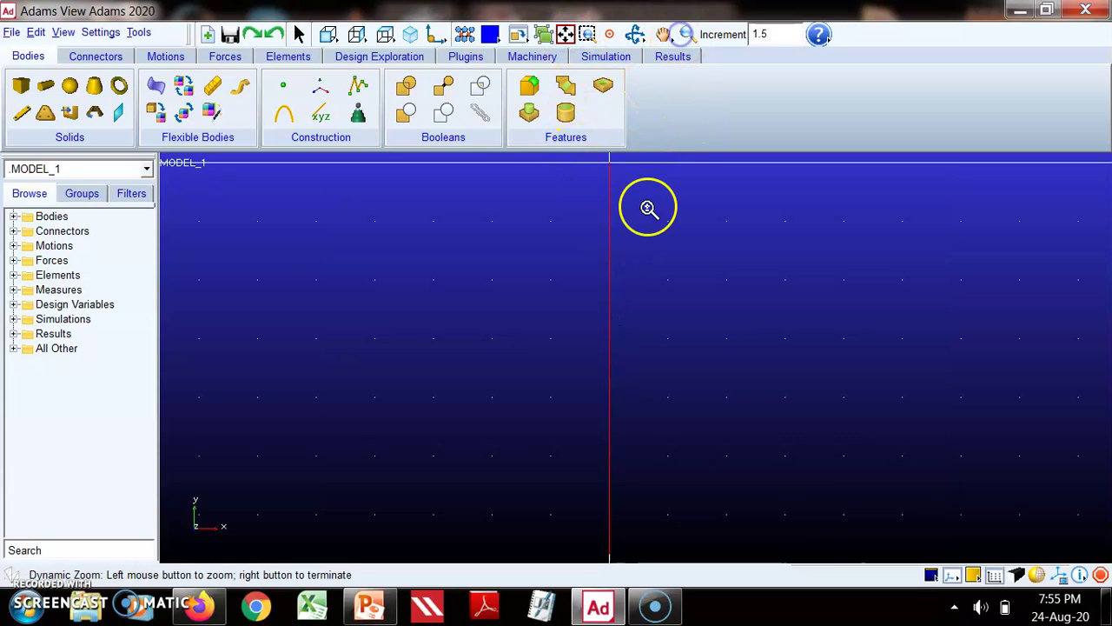
left_click_drag(649, 208, 673, 338)
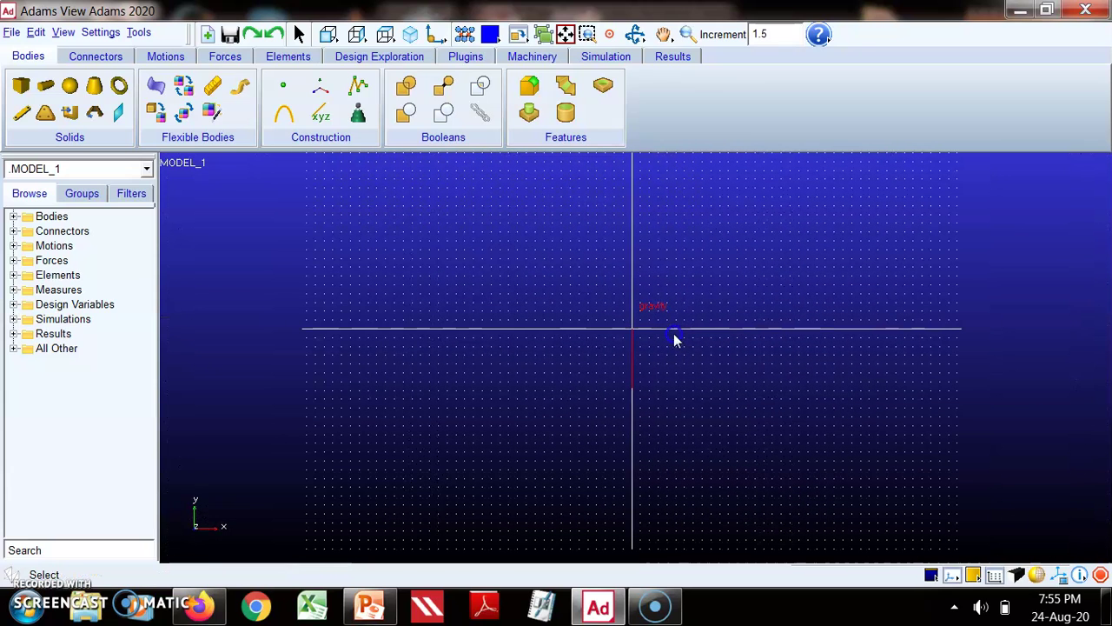
Step: Draw the crank link from the origin up-right at 45°, then center and zoom the view on it
left_click(22, 115)
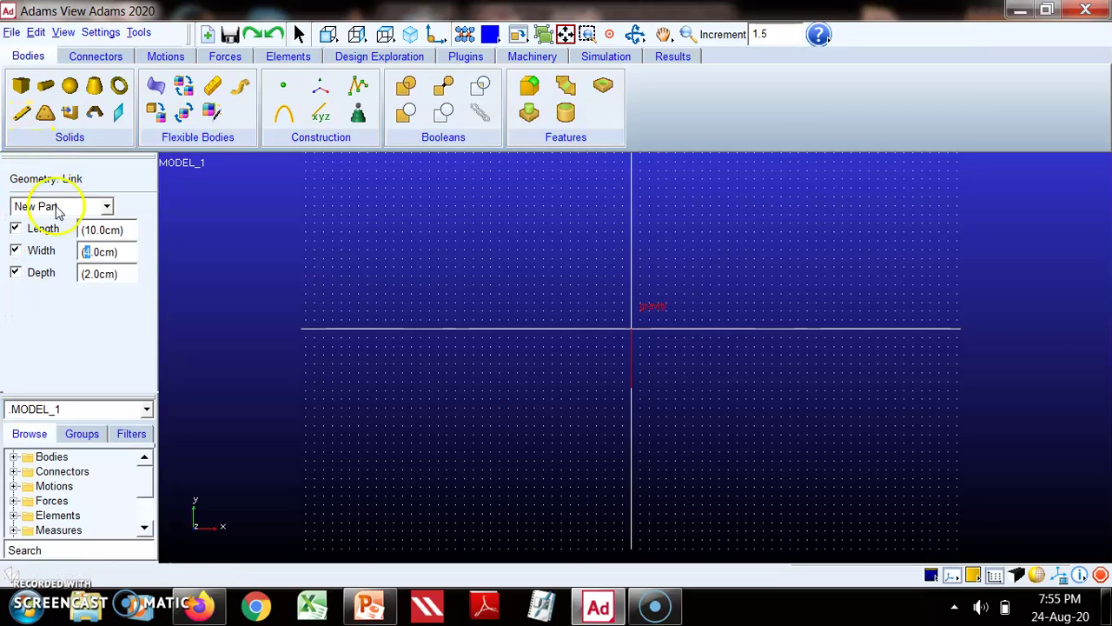
left_click(97, 228)
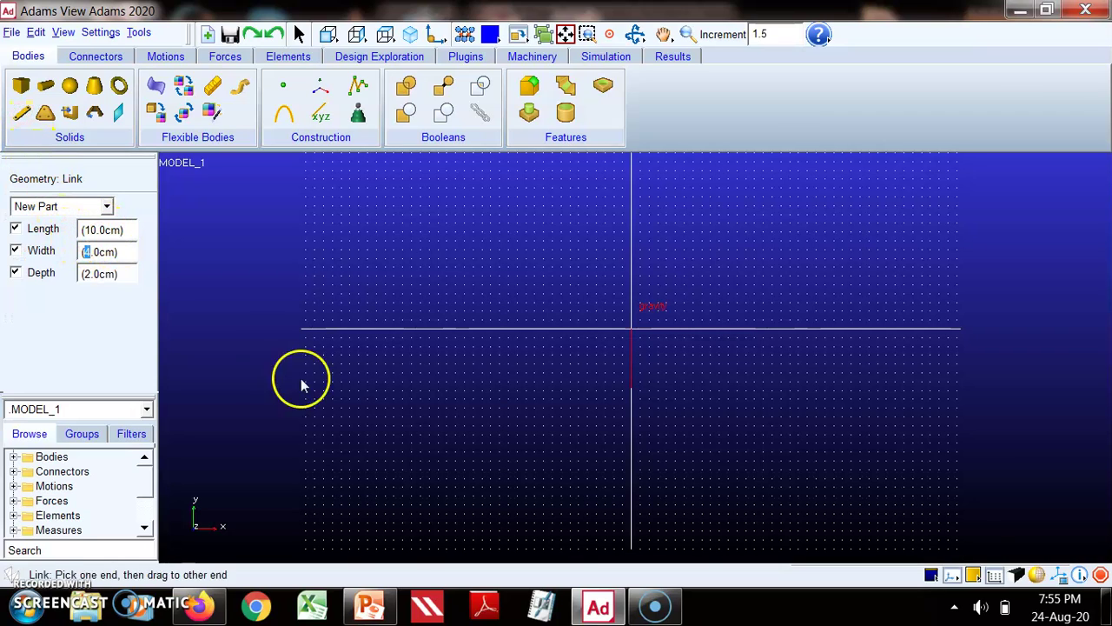
left_click(371, 606)
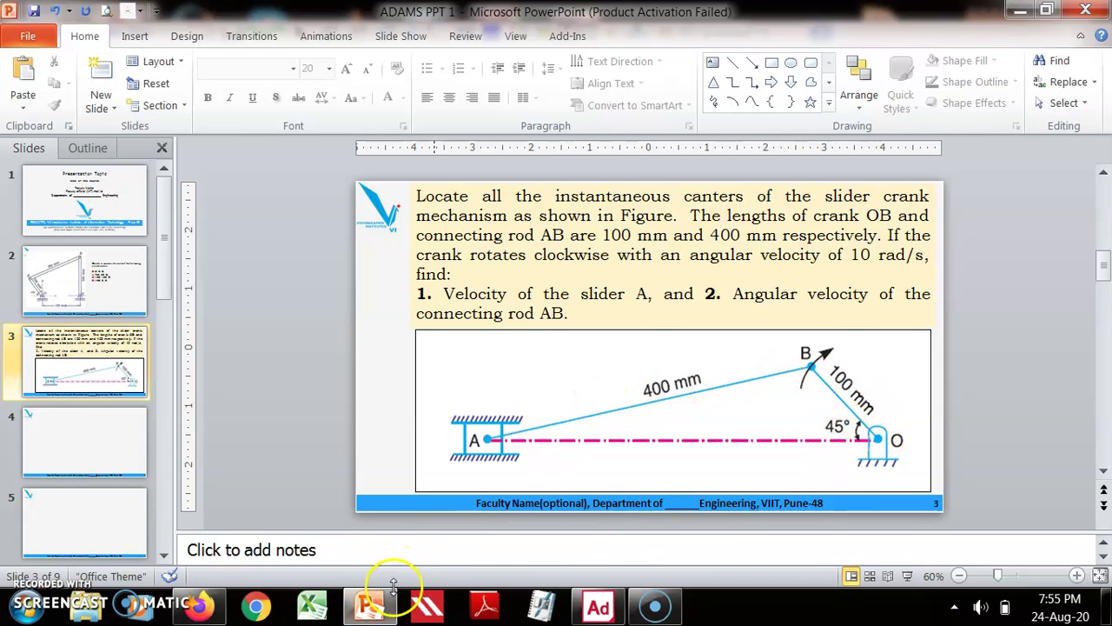
left_click(371, 604)
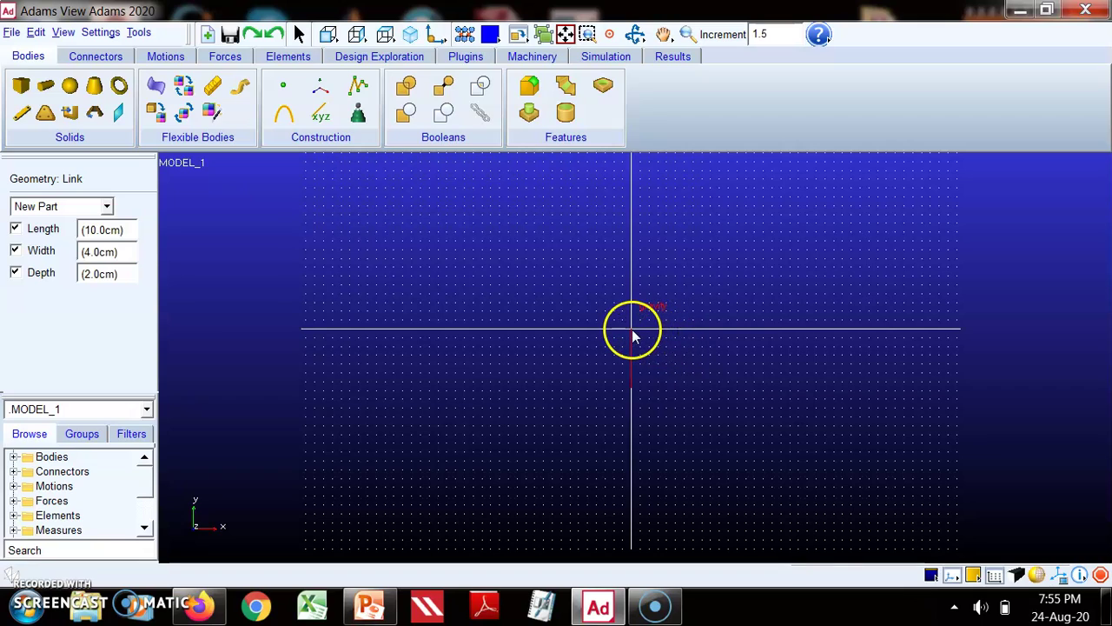
left_click(632, 332)
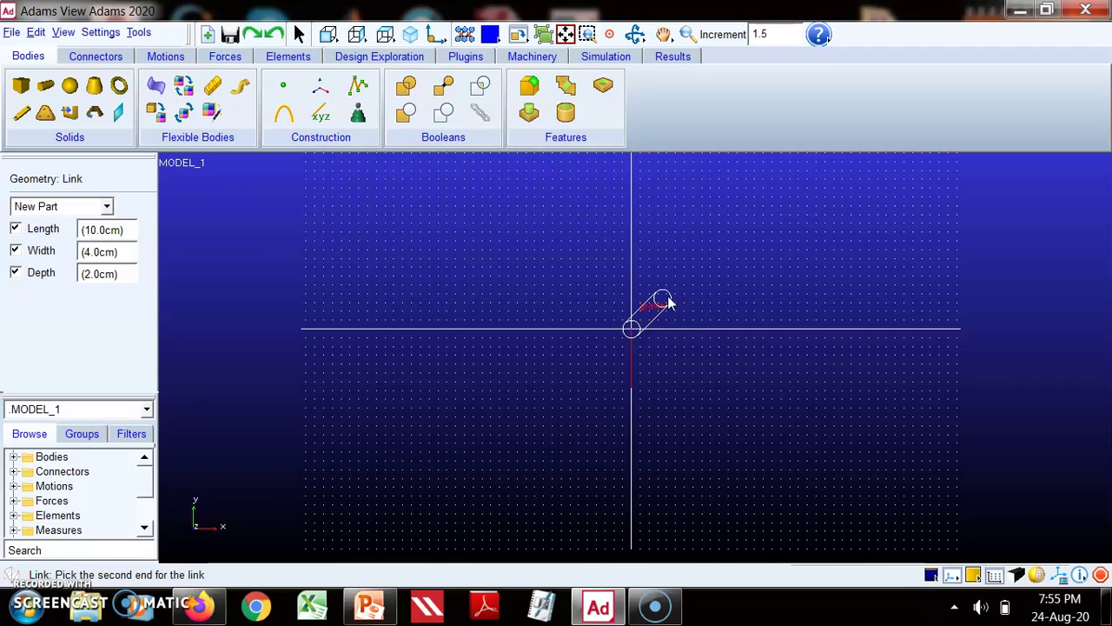
left_click(663, 299)
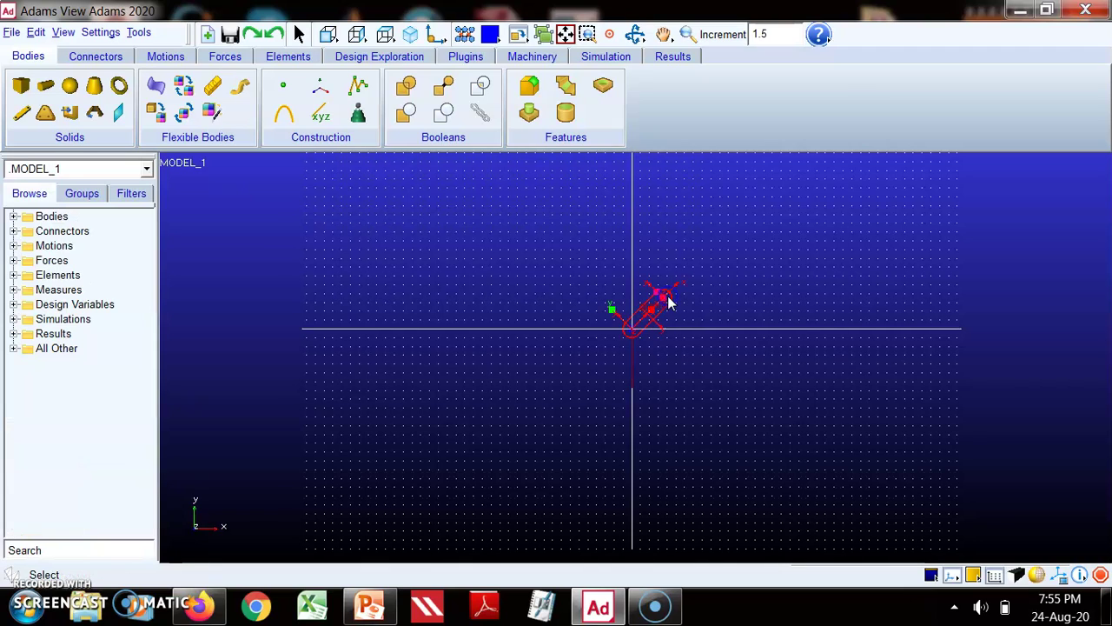
left_click(566, 34)
left_click(652, 296)
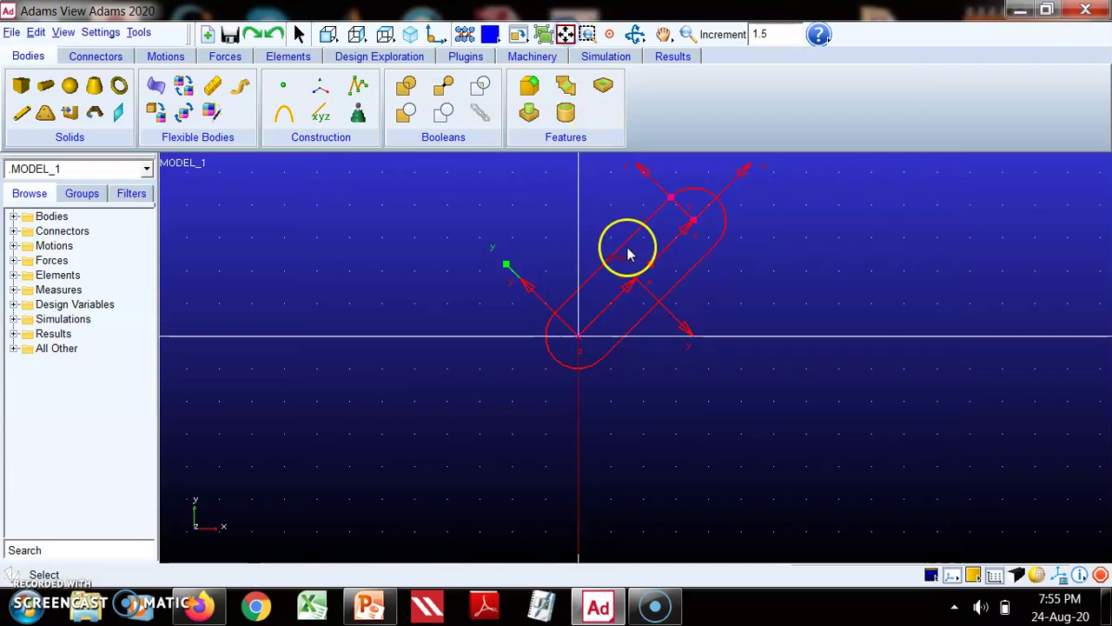
left_click(688, 33)
left_click_drag(758, 253, 715, 294)
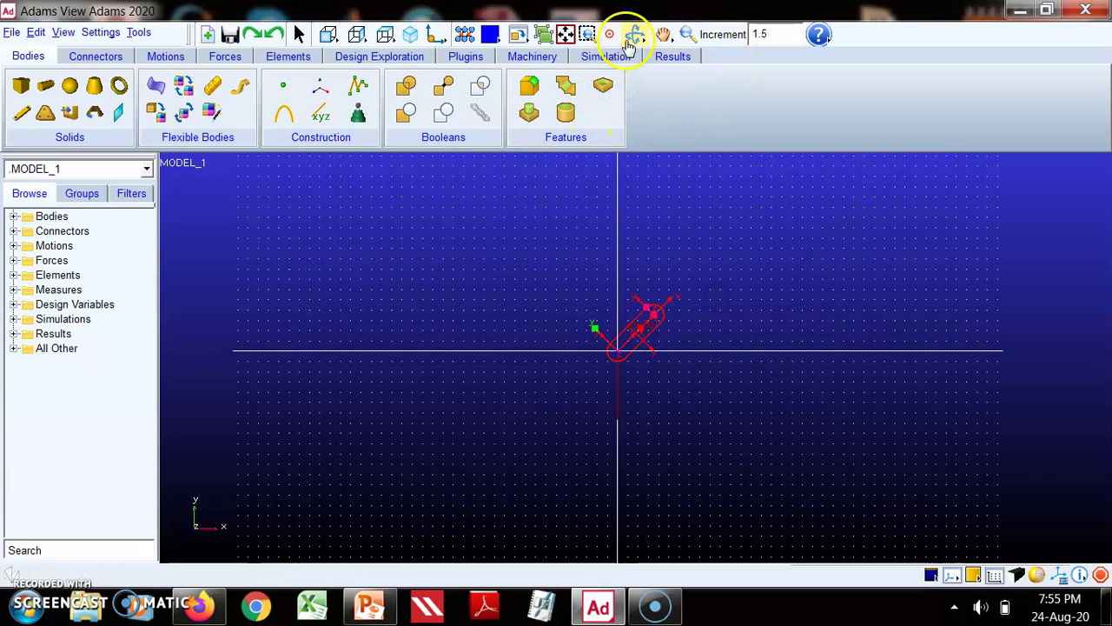
Step: Draw a 40 cm link from the crank's free end down to the horizontal axis
left_click(663, 34)
left_click_drag(718, 236, 571, 273)
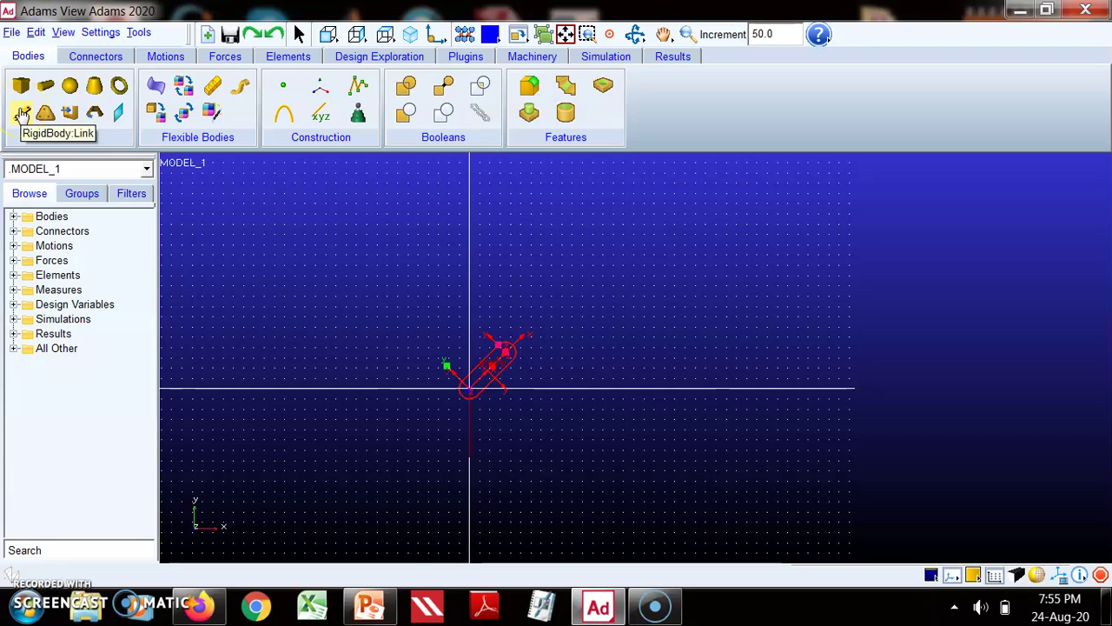
left_click(370, 606)
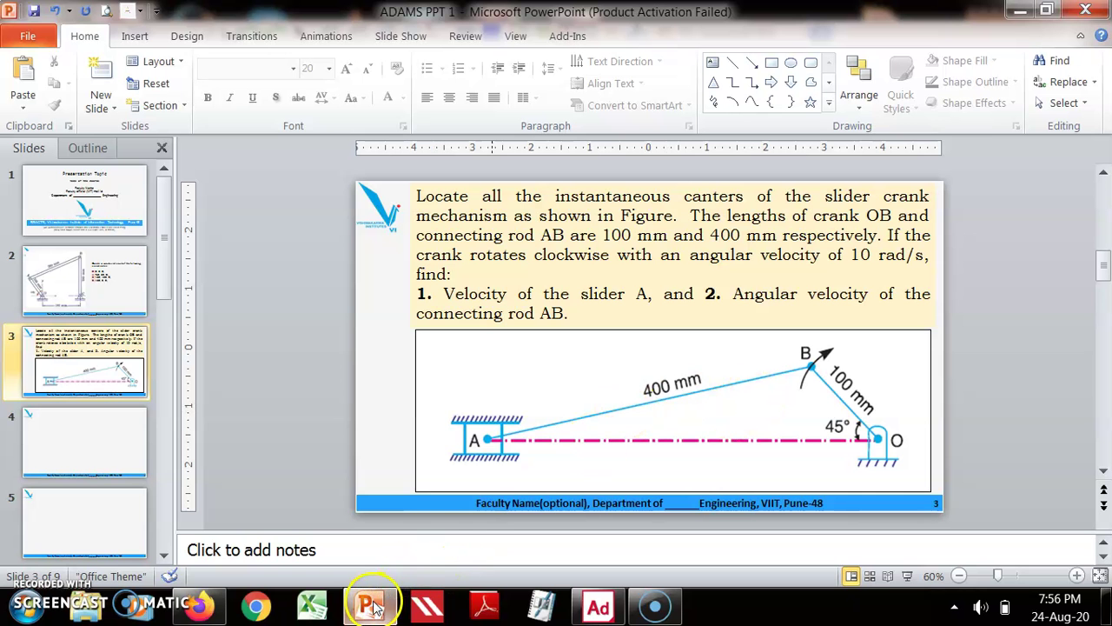
left_click(372, 606)
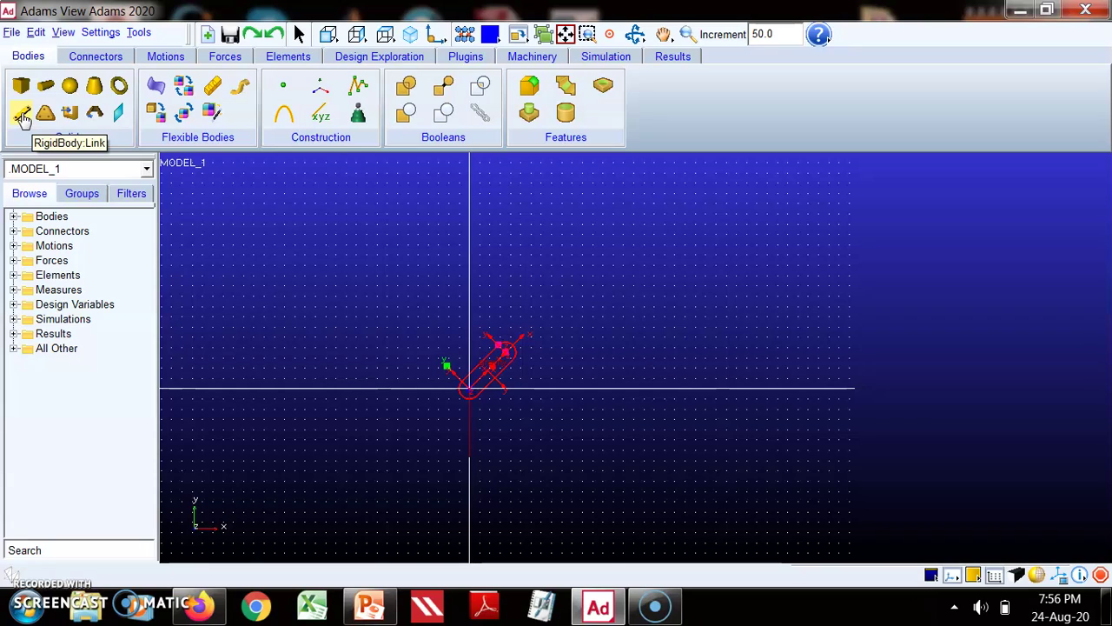
left_click(21, 114)
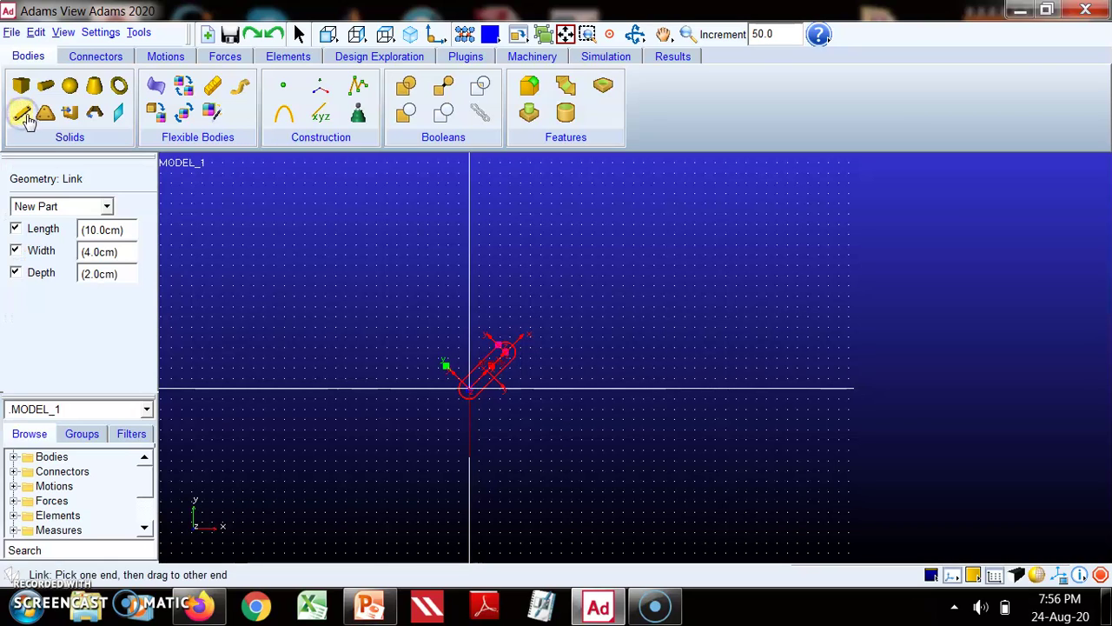
left_click(93, 228)
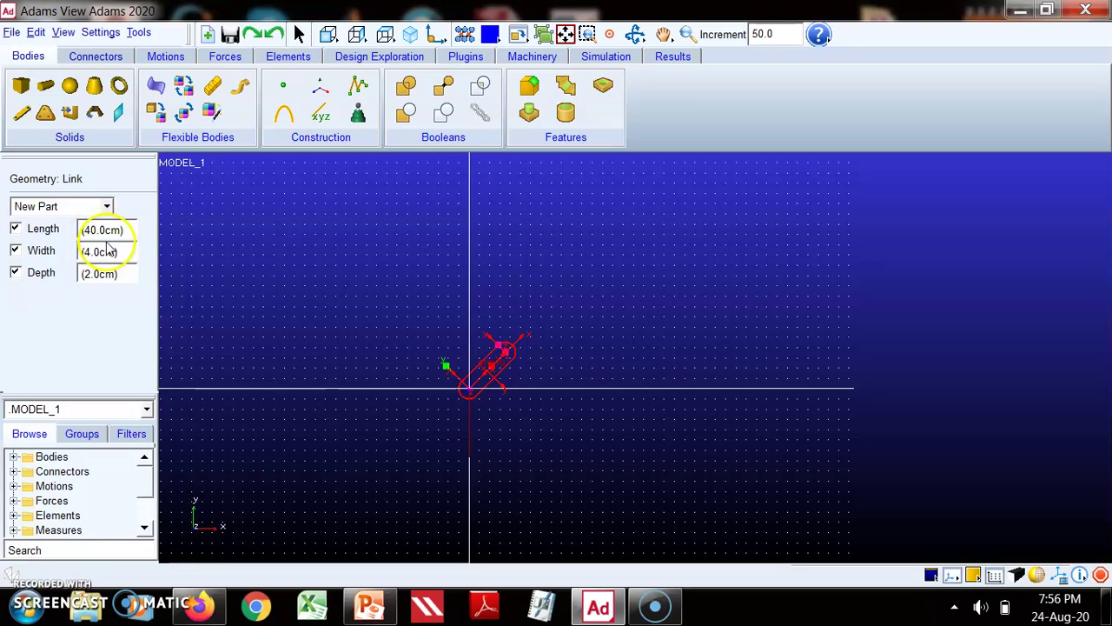
left_click(507, 351)
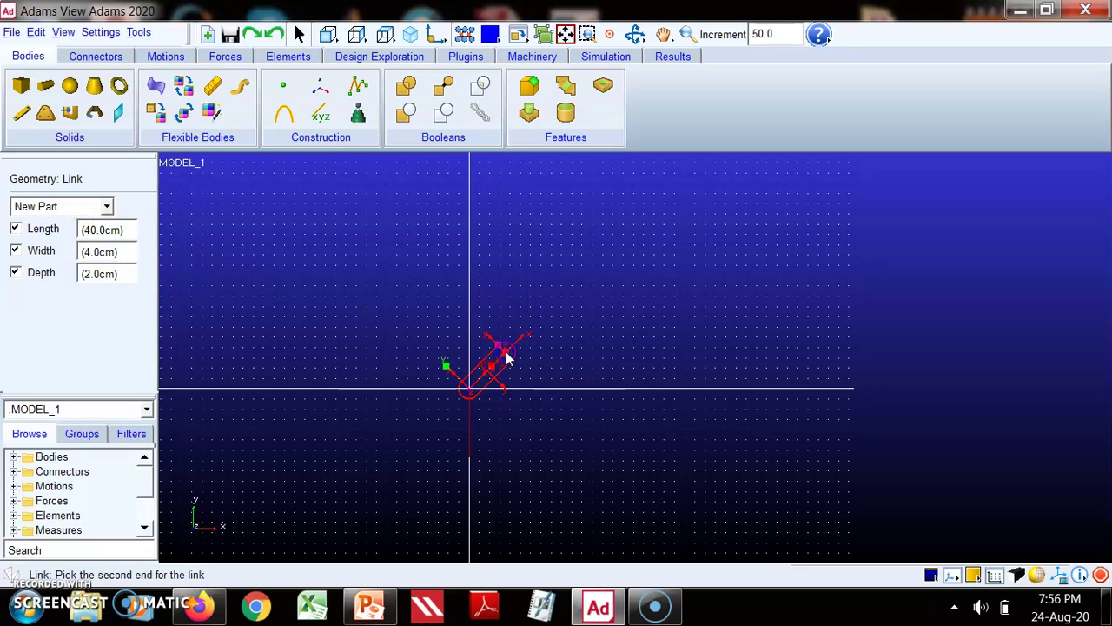
left_click_drag(508, 358, 718, 392)
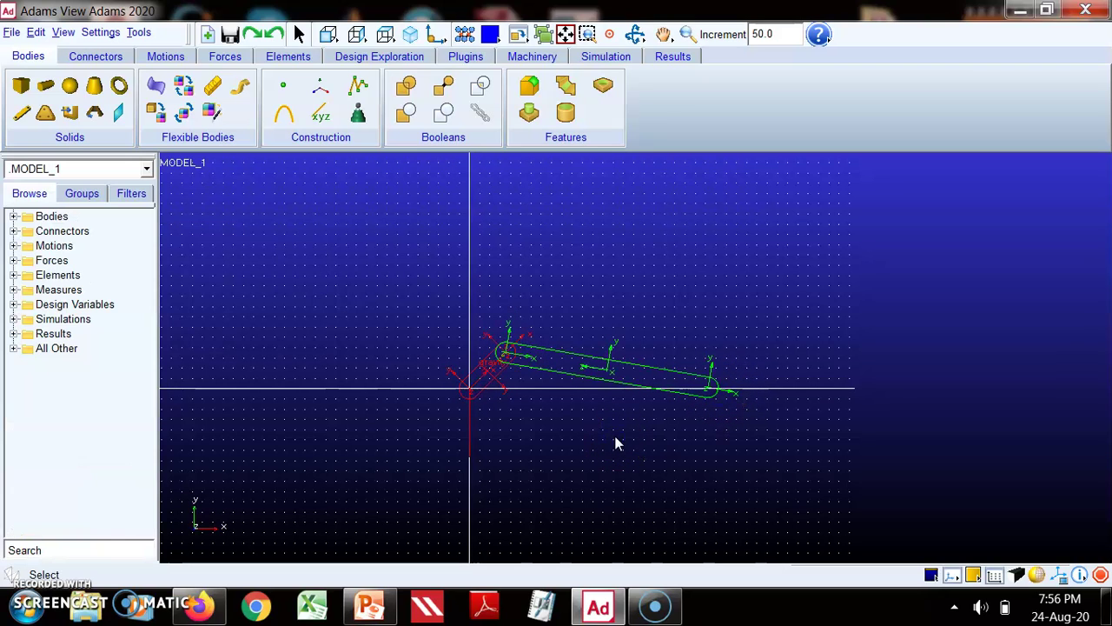
left_click(484, 396)
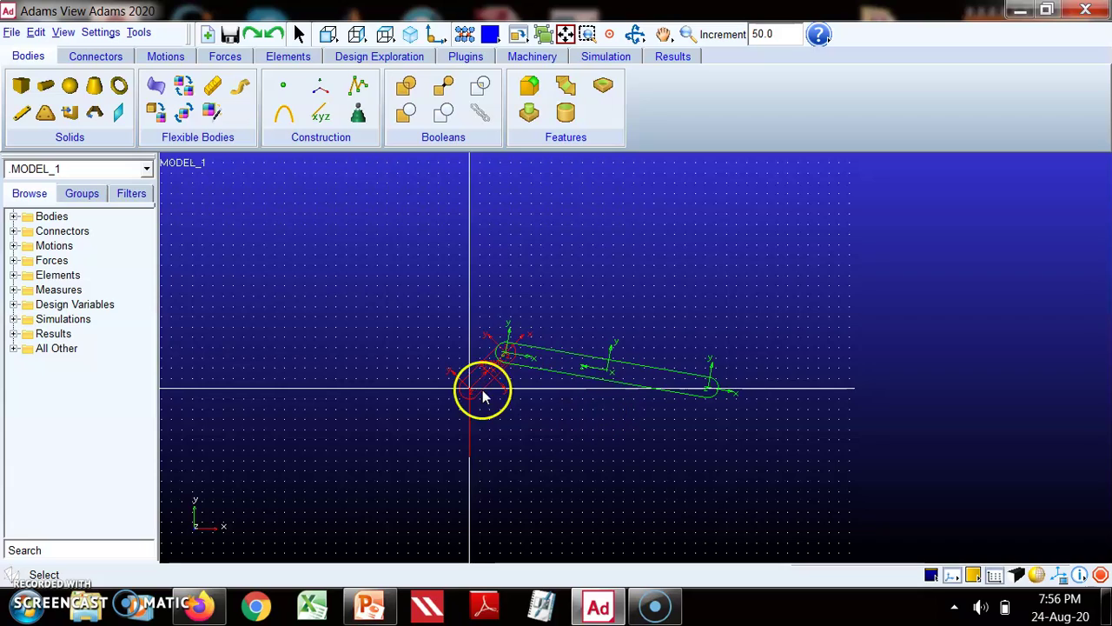
Step: Draw a link with unfixed length, width and depth from the origin along the axis, then fit the view
left_click(23, 119)
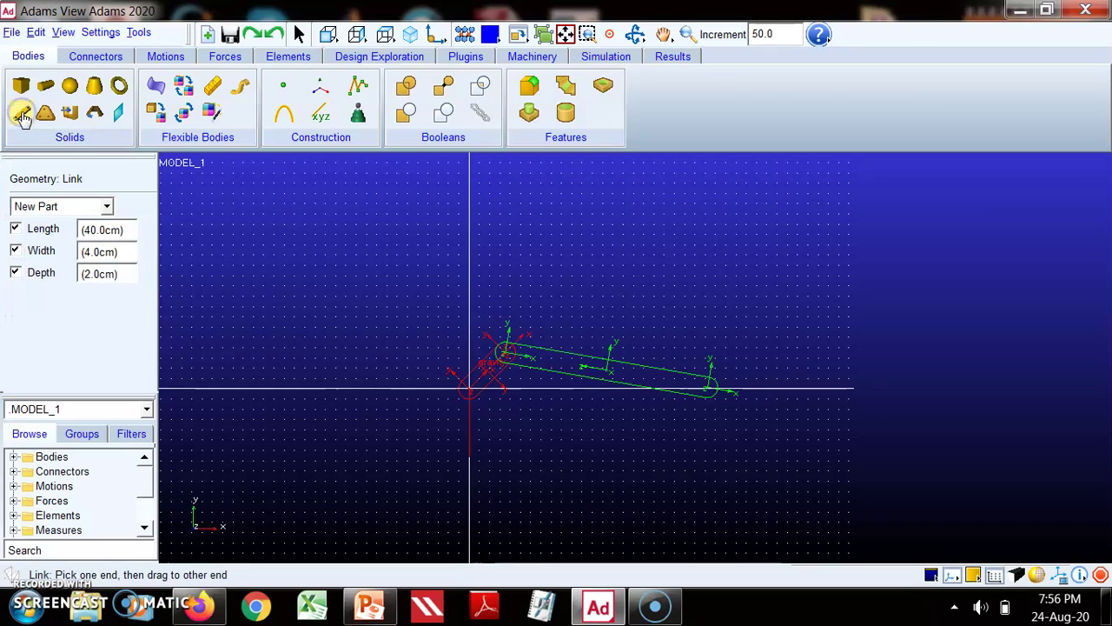
left_click(15, 228)
left_click(15, 250)
left_click(17, 273)
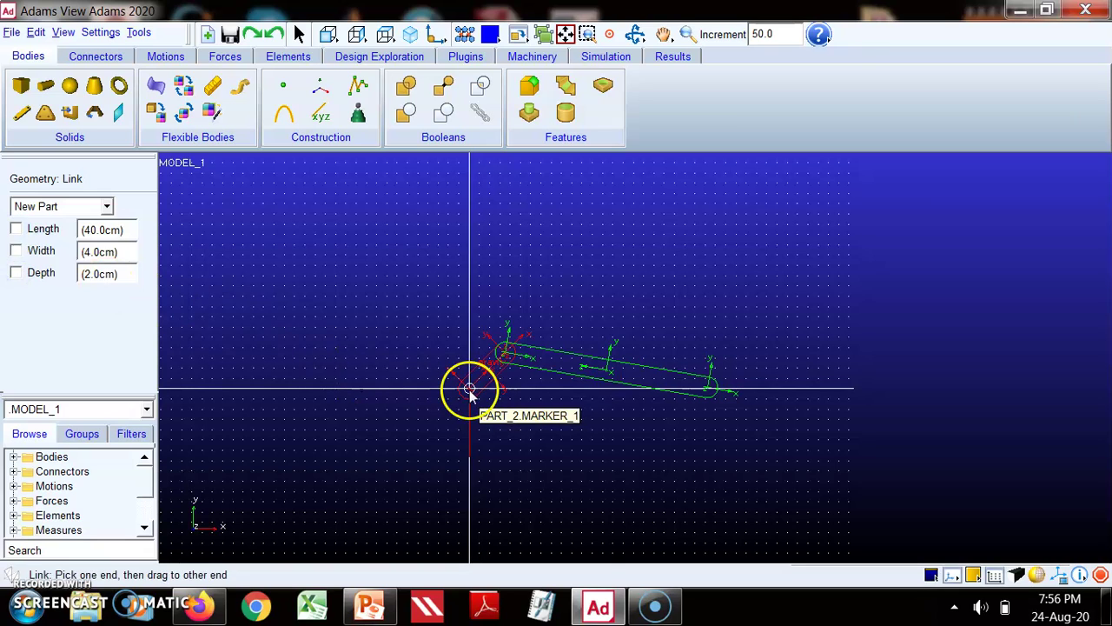
left_click_drag(468, 388, 793, 382)
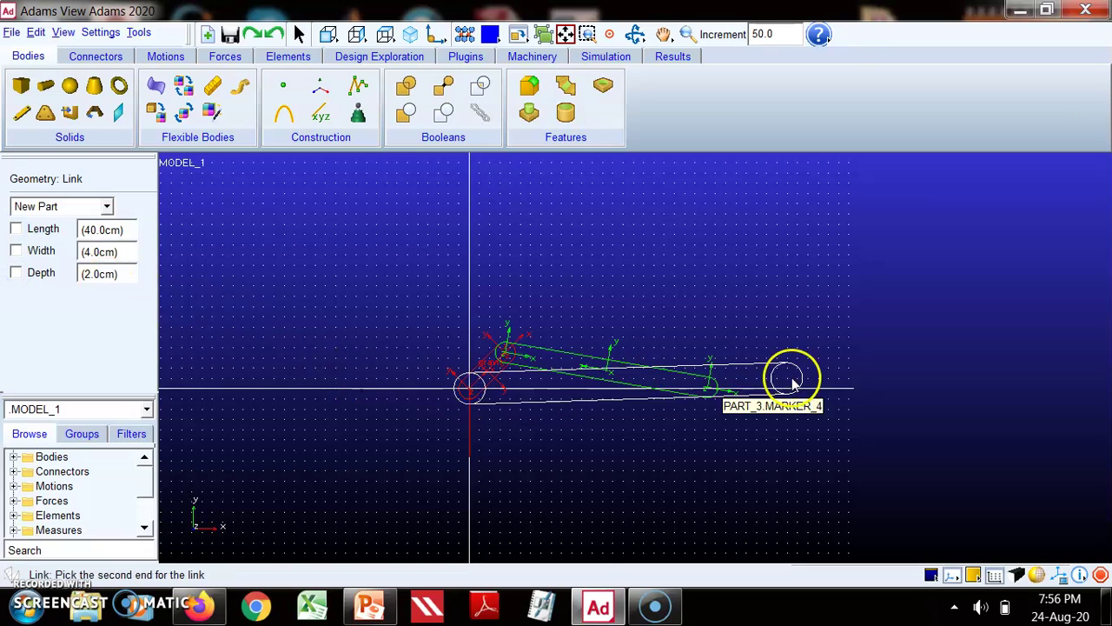
left_click(833, 398)
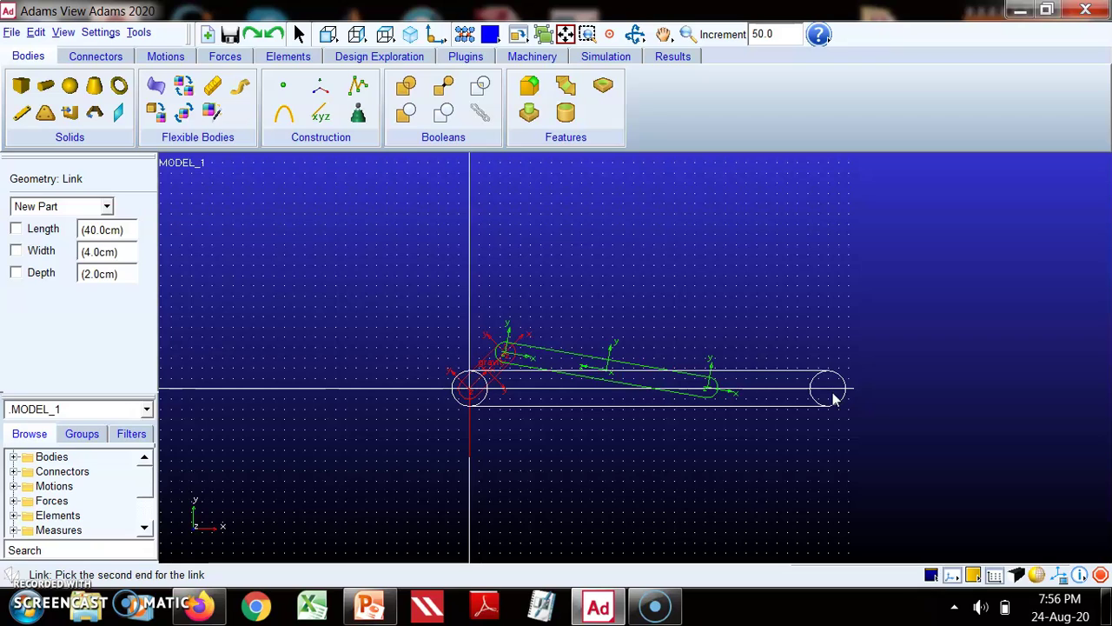
left_click(711, 454)
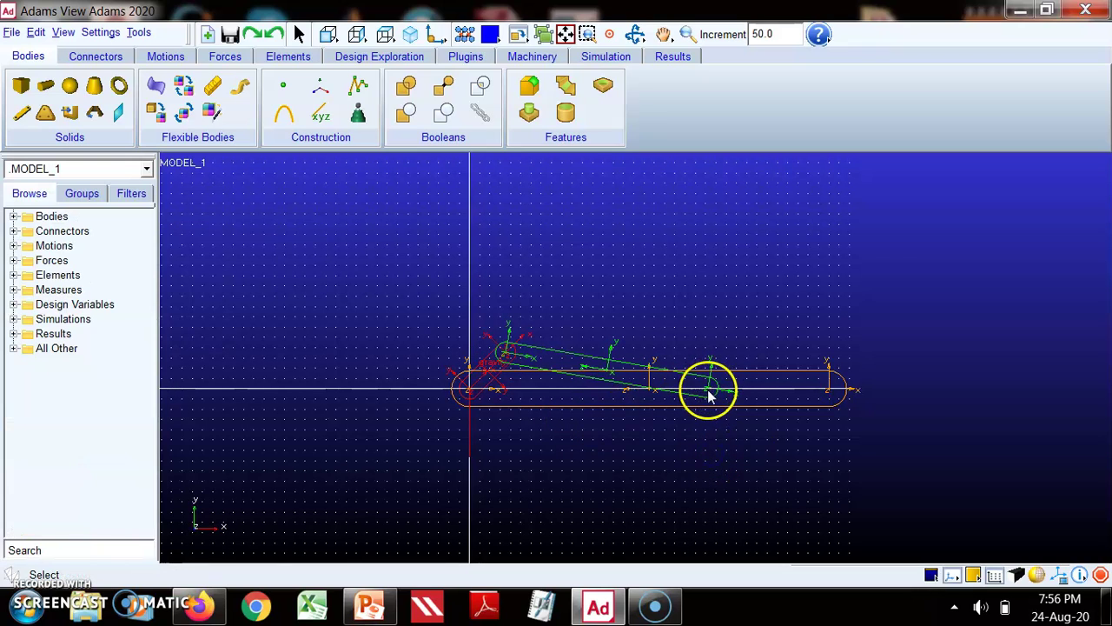
left_click(25, 97)
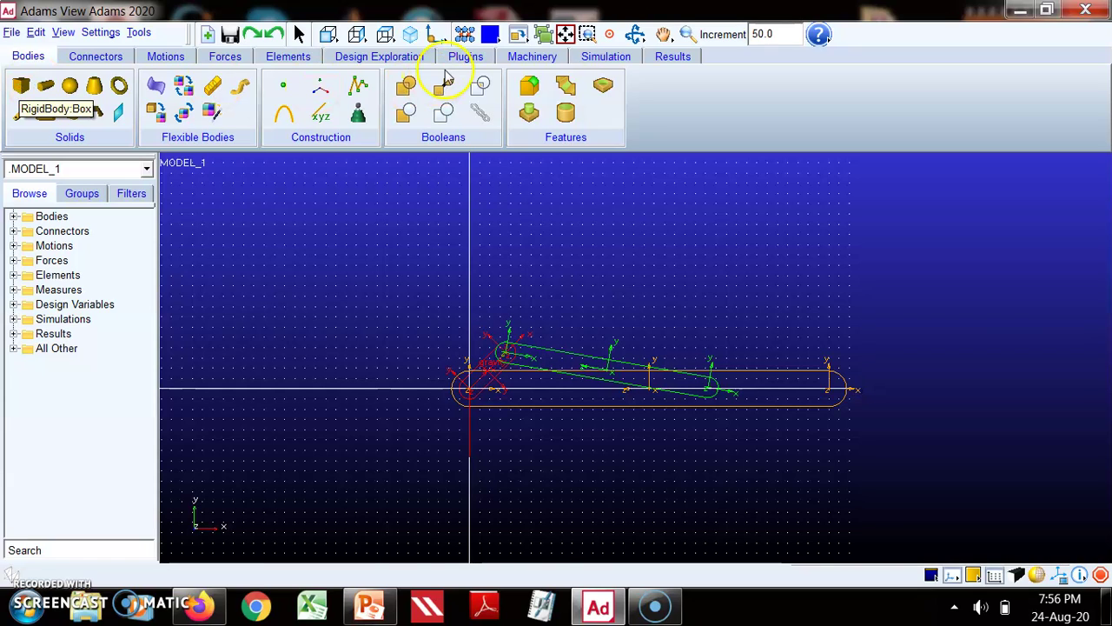
left_click(565, 34)
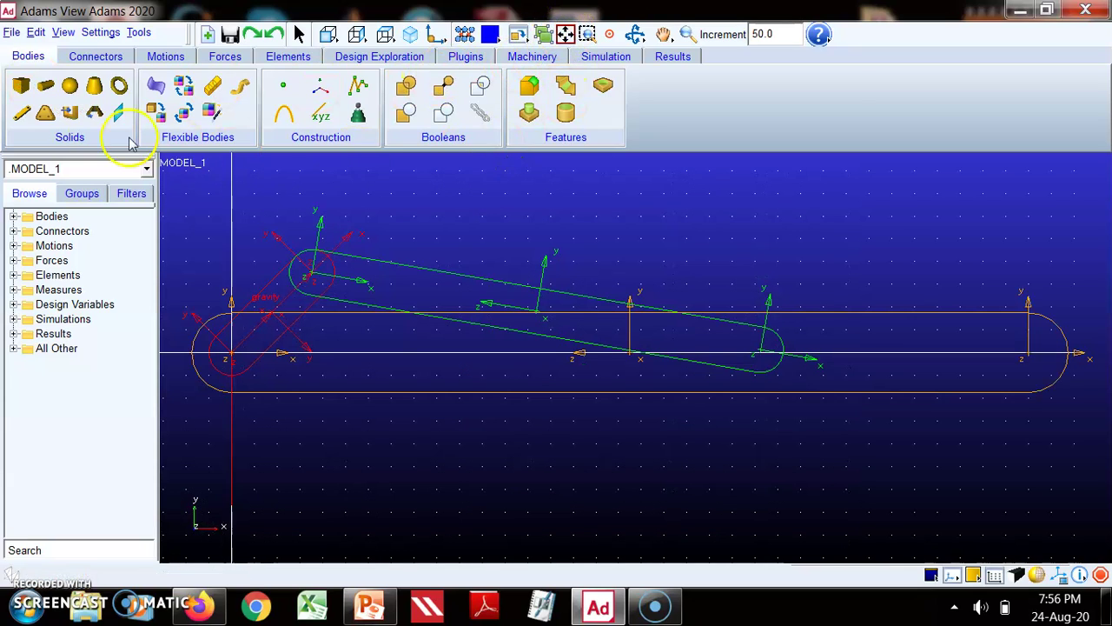
Step: Place an 8 cm × 10 cm box with unfixed depth at the connecting rod's lower end
left_click(21, 87)
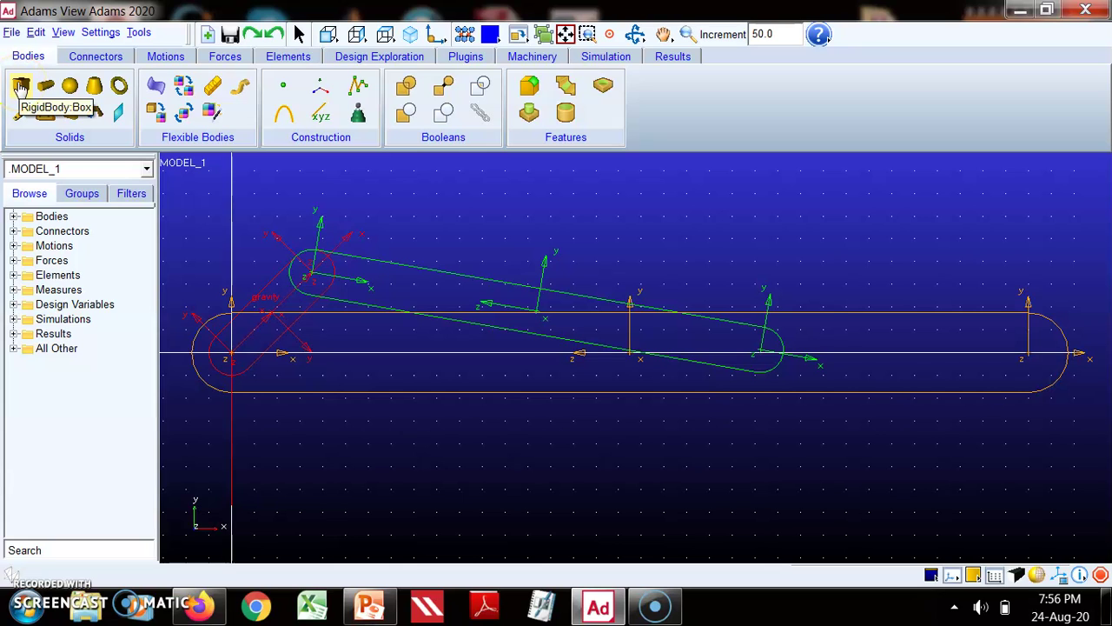
left_click(21, 87)
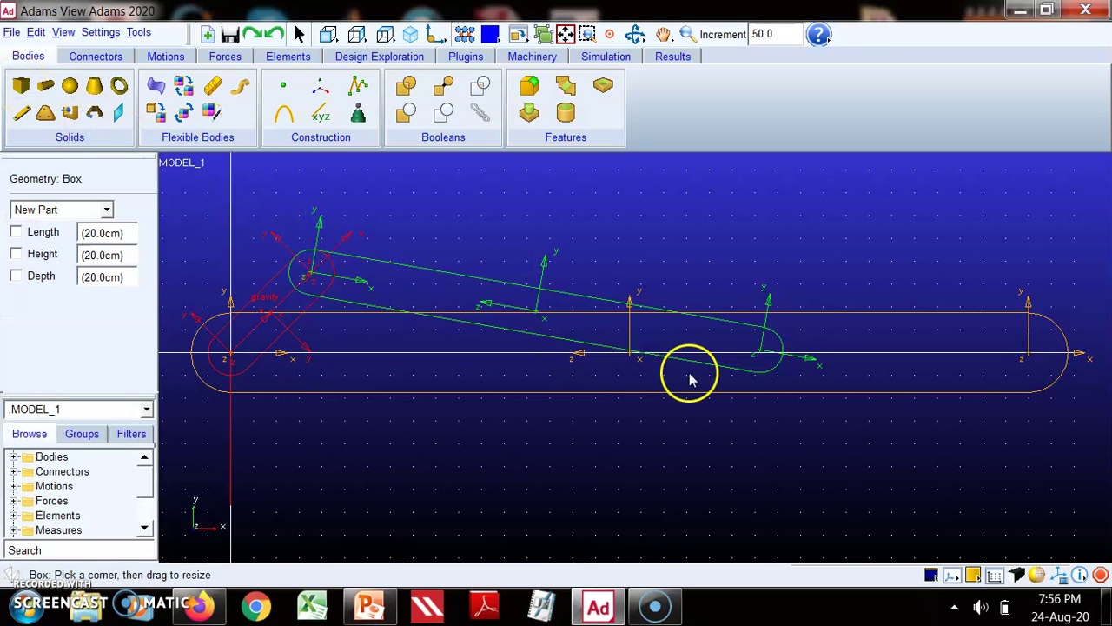
left_click(25, 234)
left_click(17, 253)
left_click(15, 276)
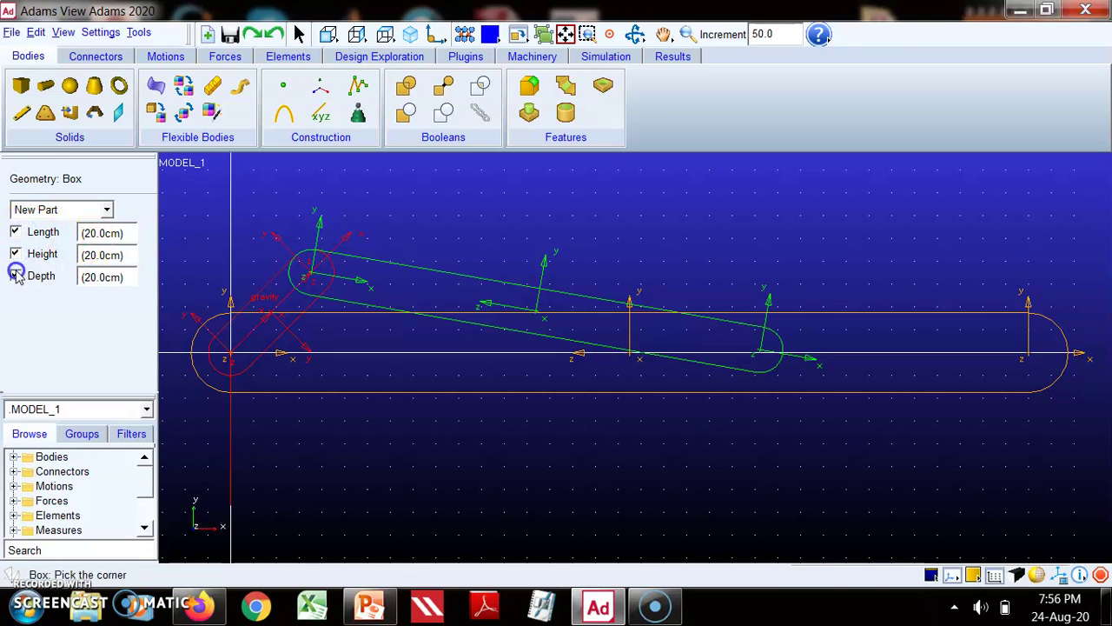
left_click(90, 255)
type("8")
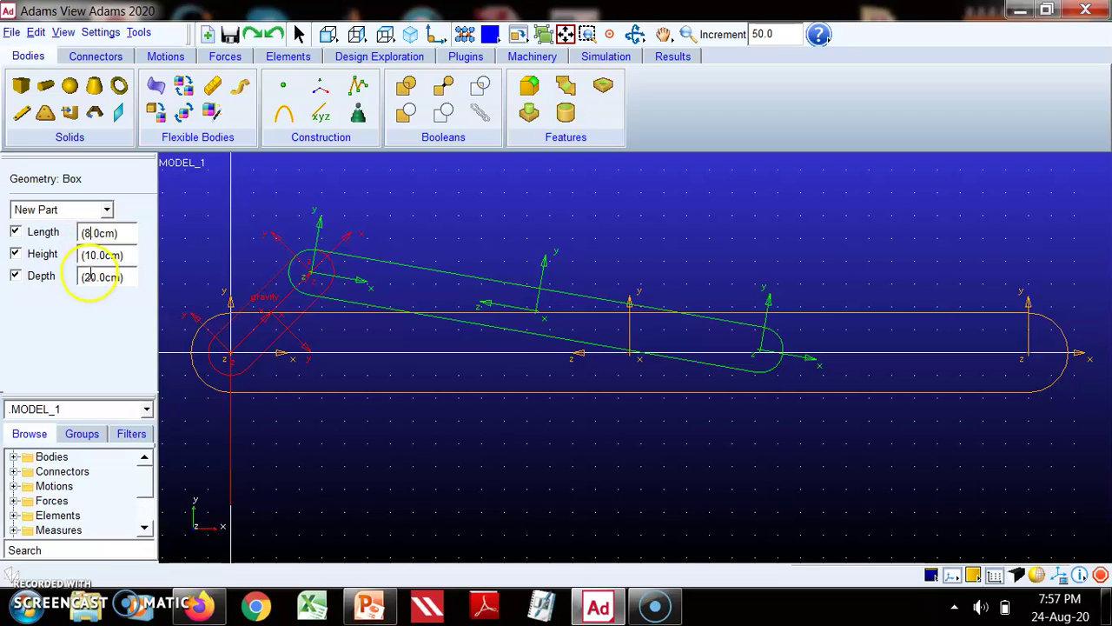
left_click(37, 280)
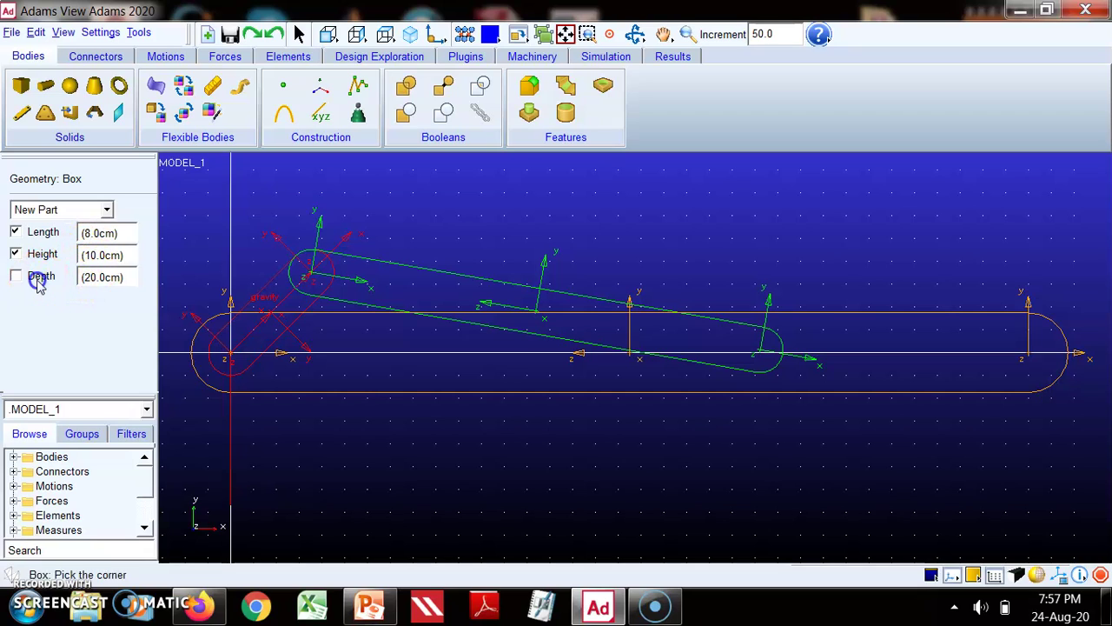
left_click(712, 408)
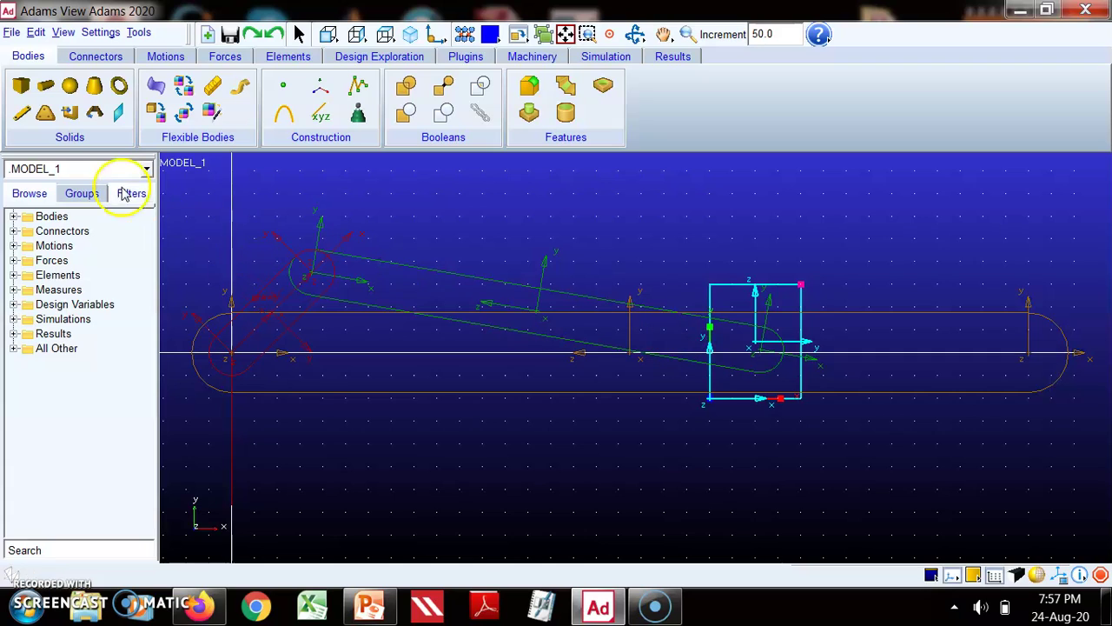
Step: Pin the crank to the connecting rod with a revolute joint at the crank's end
left_click(98, 57)
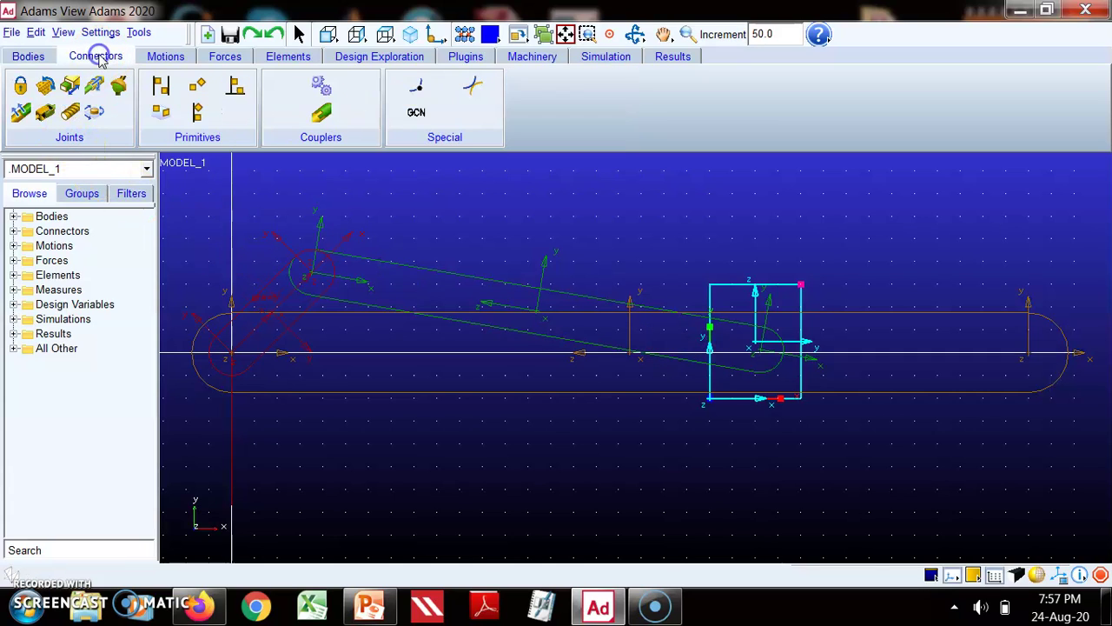
left_click(45, 86)
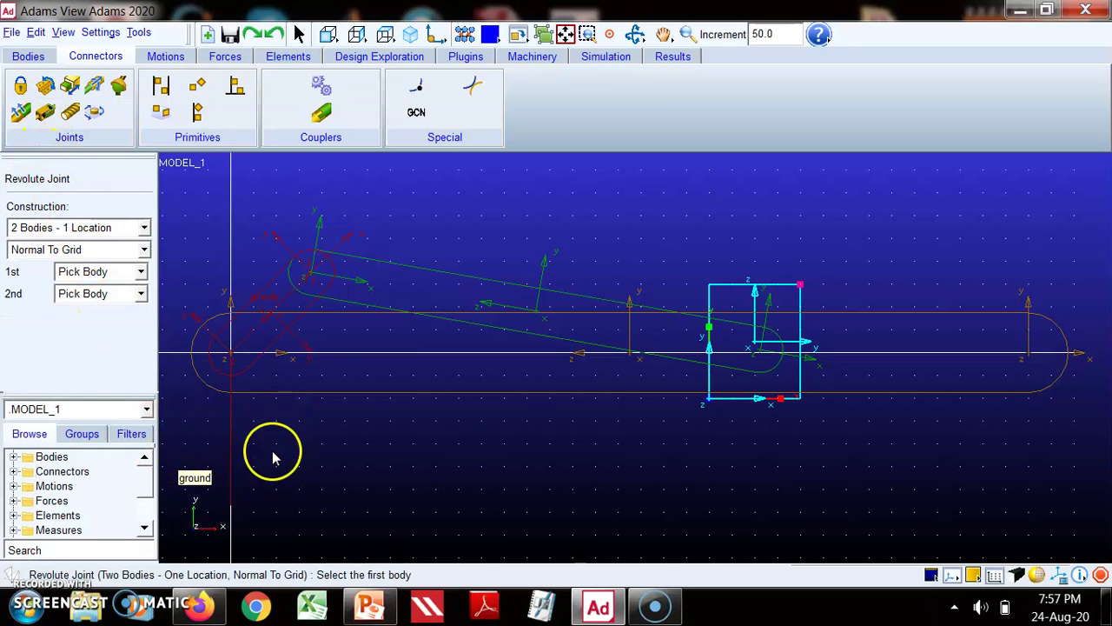
left_click(276, 346)
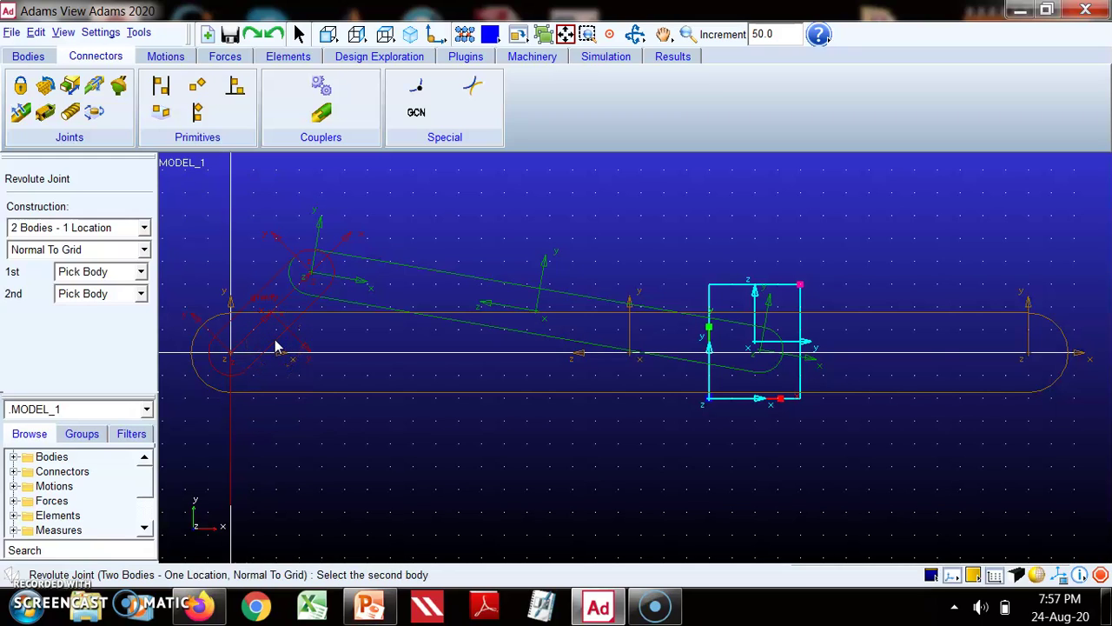
left_click(342, 303)
left_click(311, 274)
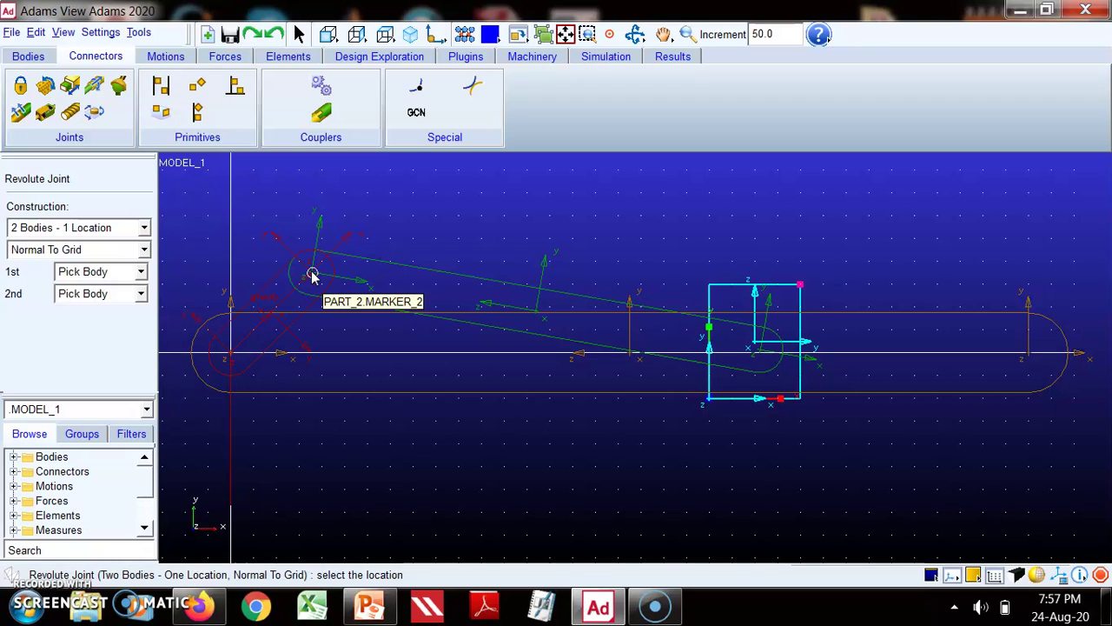
left_click(312, 275)
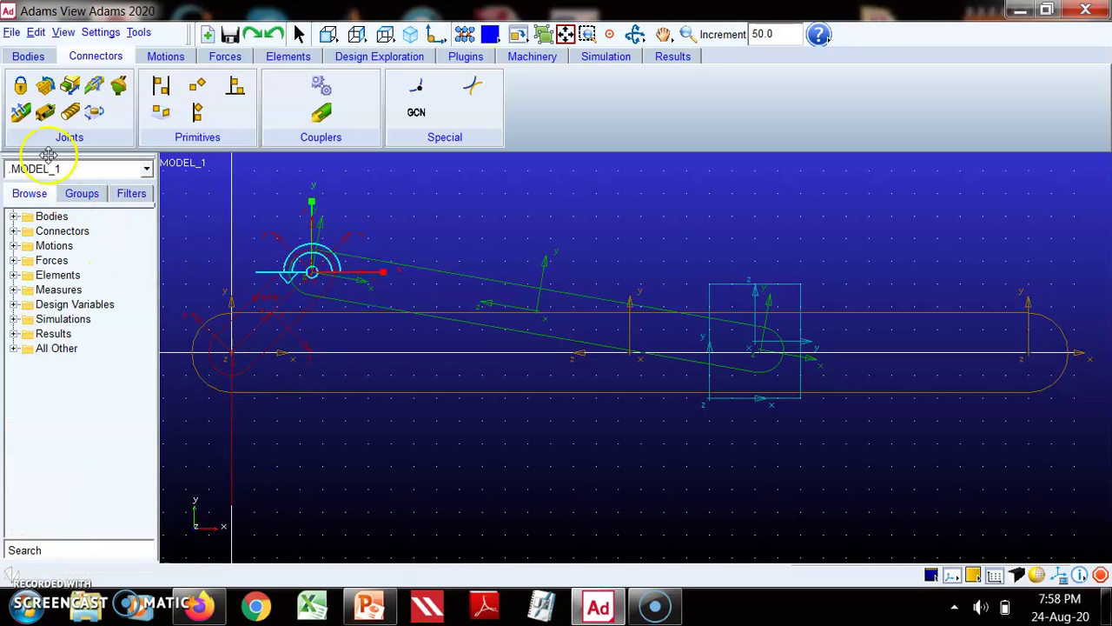
Step: Add a revolute joint pinning the crank to the horizontal link at the origin
left_click(41, 84)
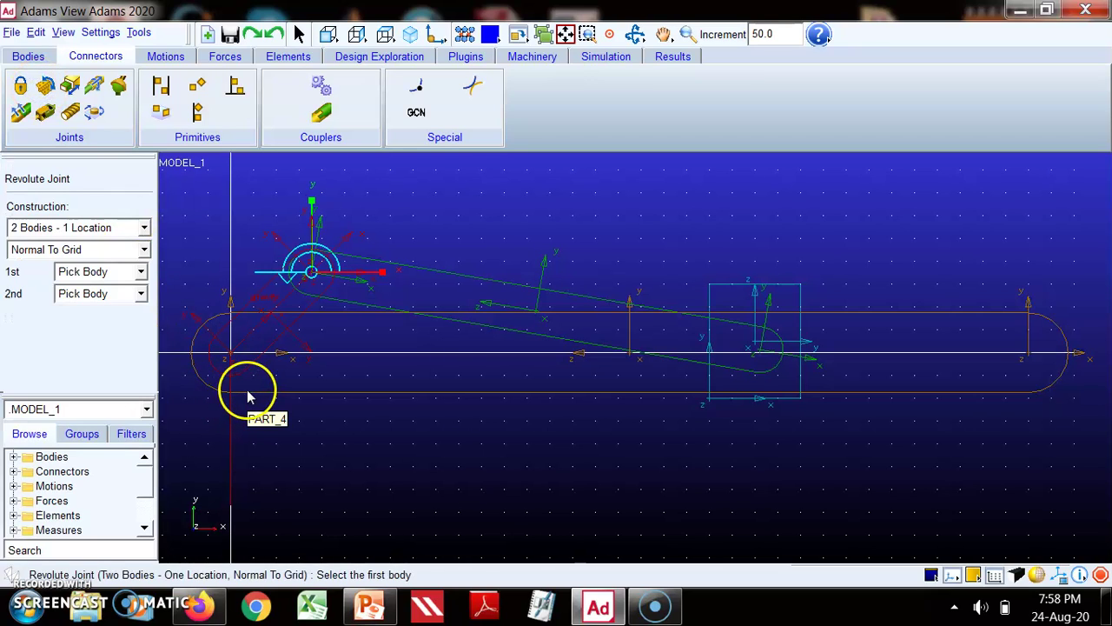
left_click(361, 397)
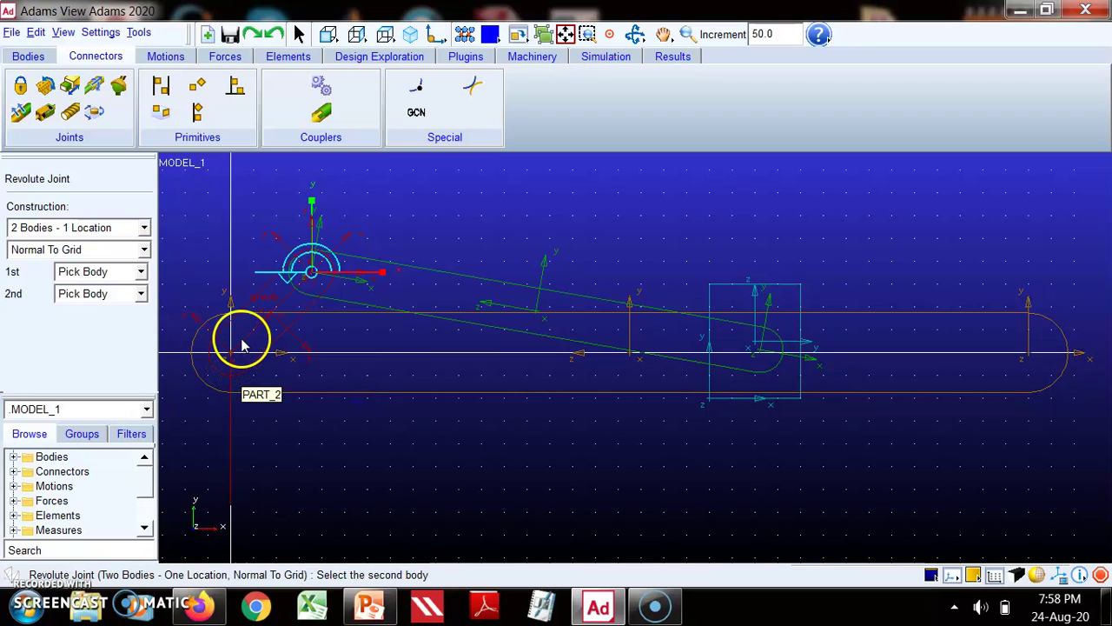
left_click(242, 345)
left_click(230, 350)
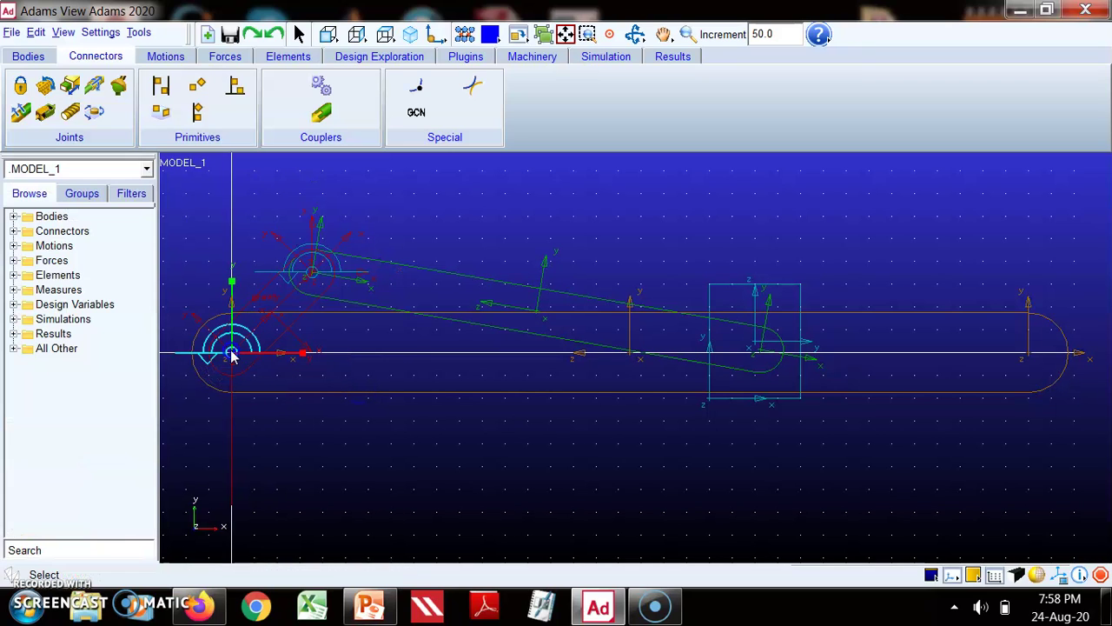
Step: Add a revolute joint joining the connecting rod to the slider at the rod's end marker
left_click(46, 87)
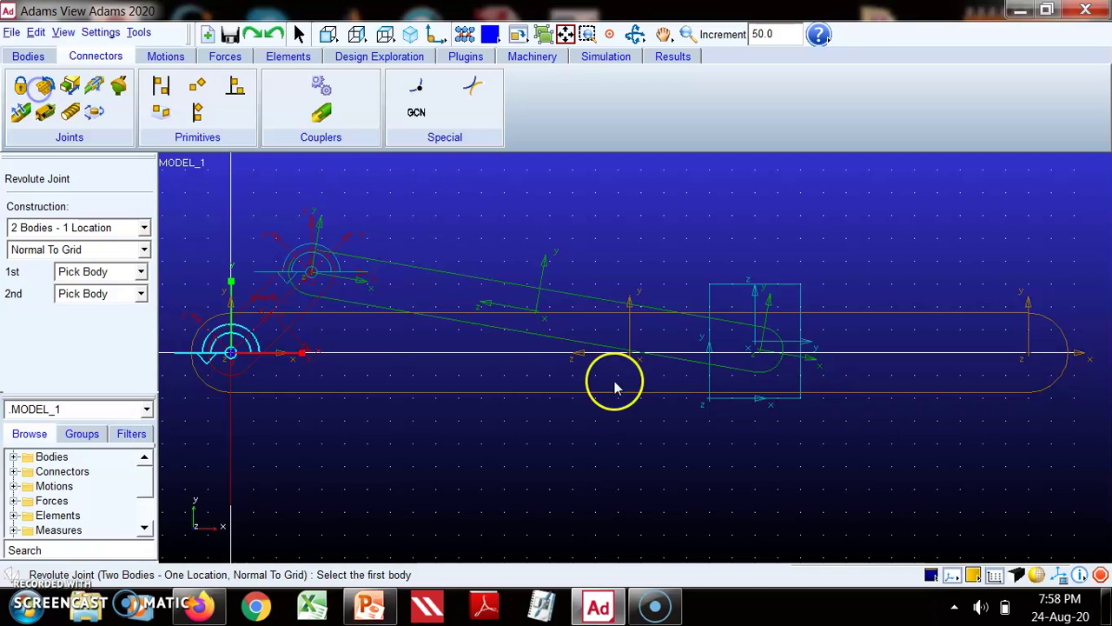
left_click(647, 307)
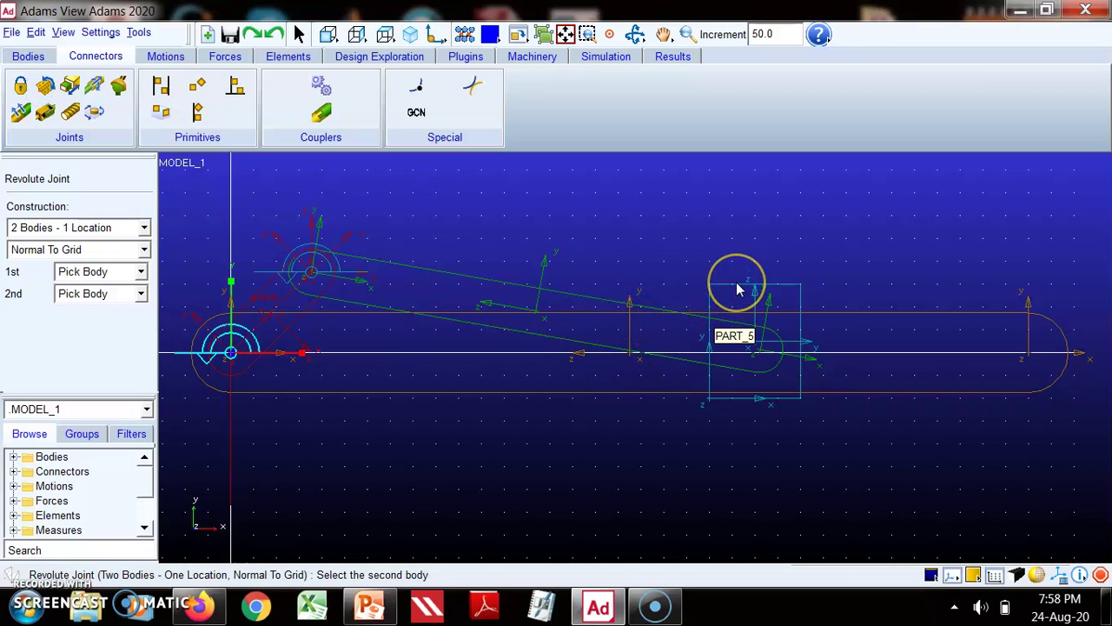
left_click(736, 288)
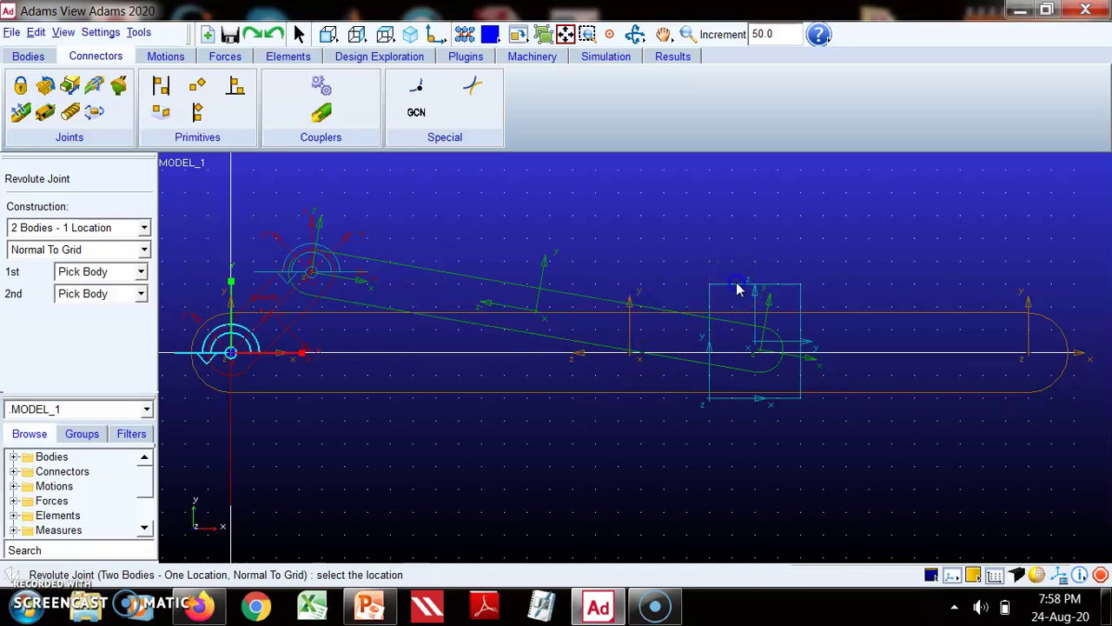
left_click(760, 346)
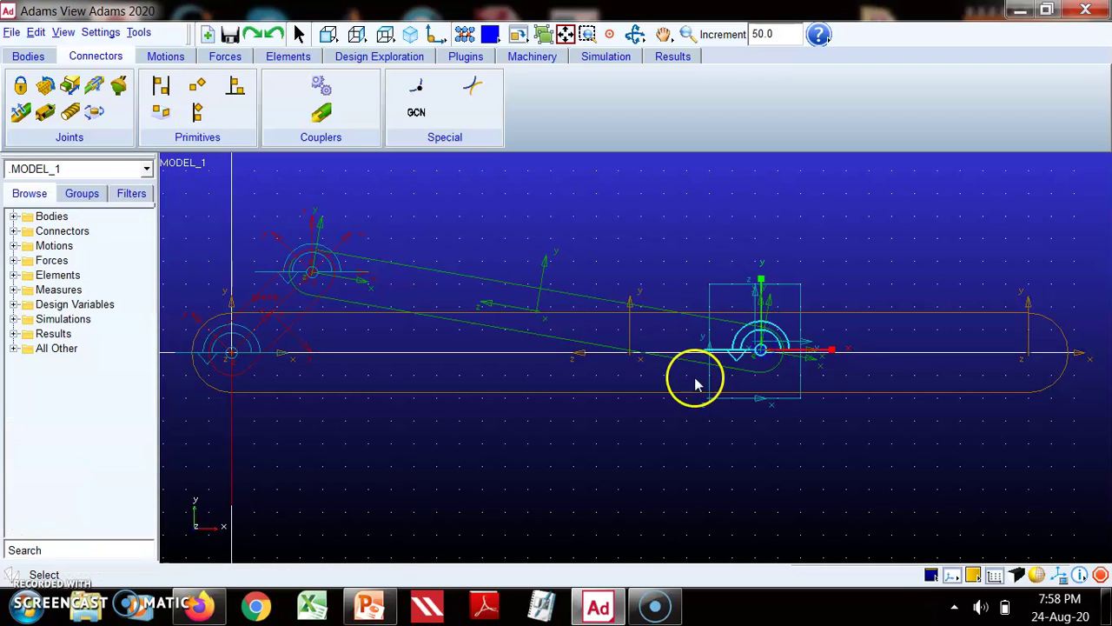
Step: Add a horizontal translational joint between the slider and ground at PART_3.MARKER_4
left_click(71, 87)
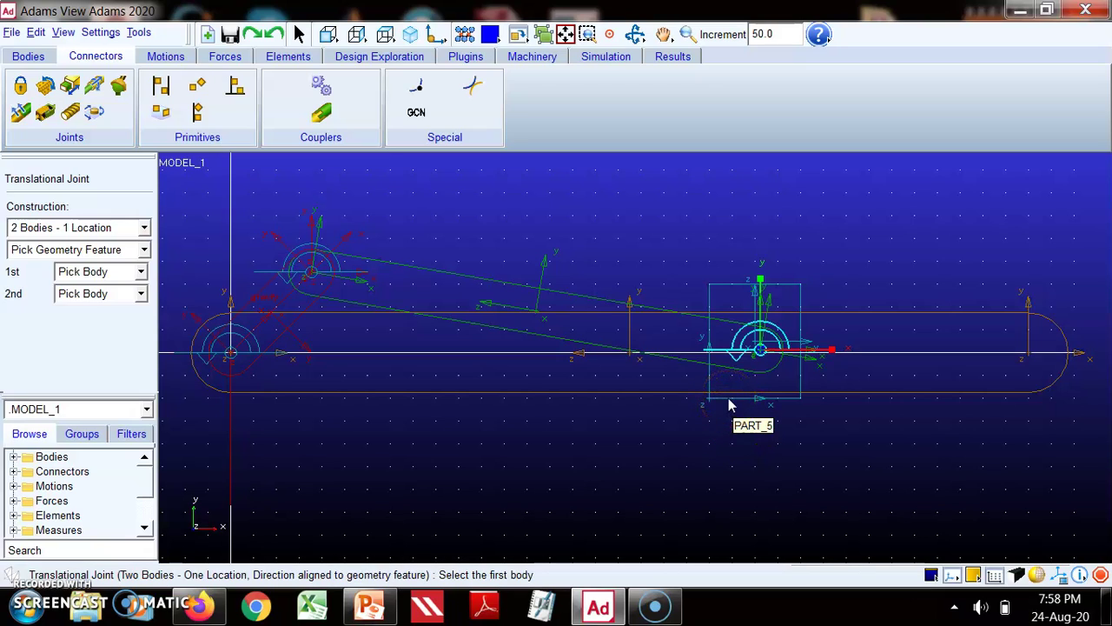
left_click(673, 398)
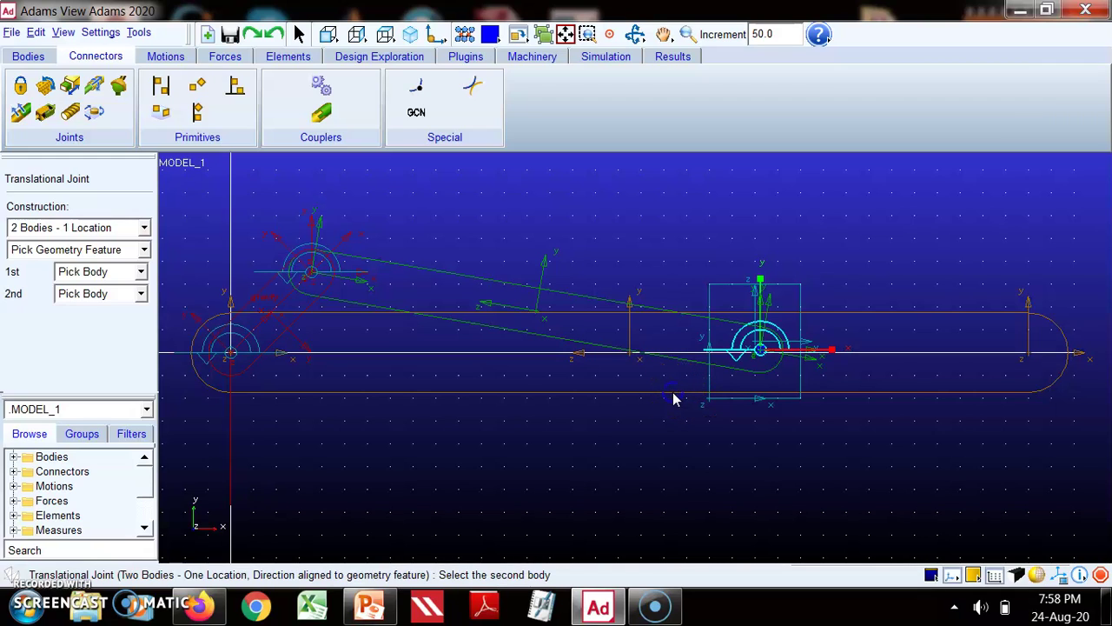
left_click(764, 398)
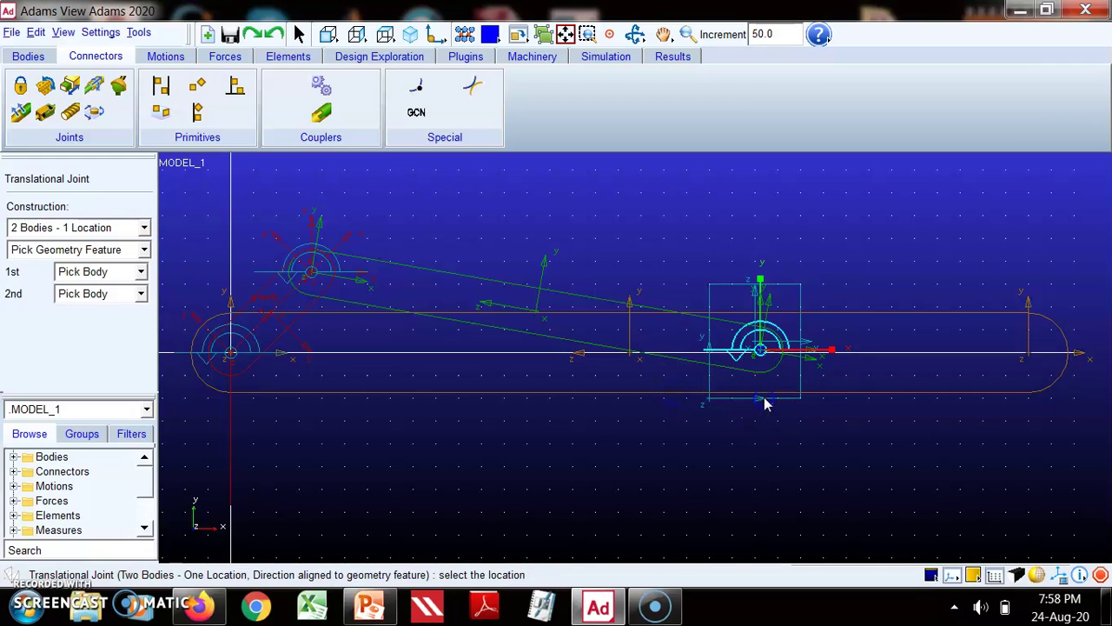
left_click(761, 352)
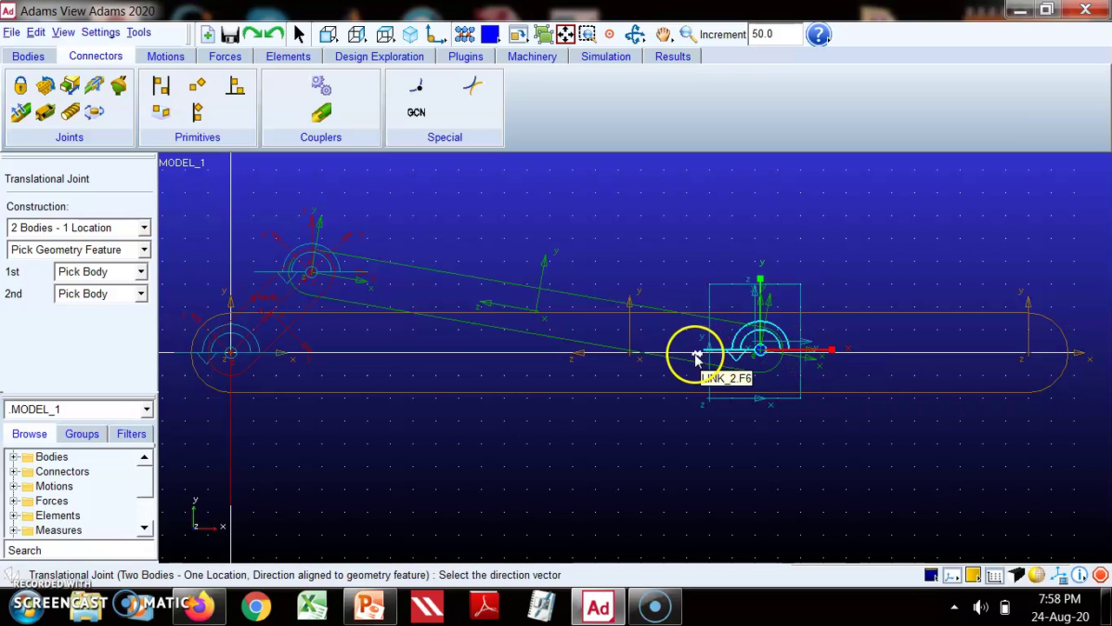
left_click(819, 353)
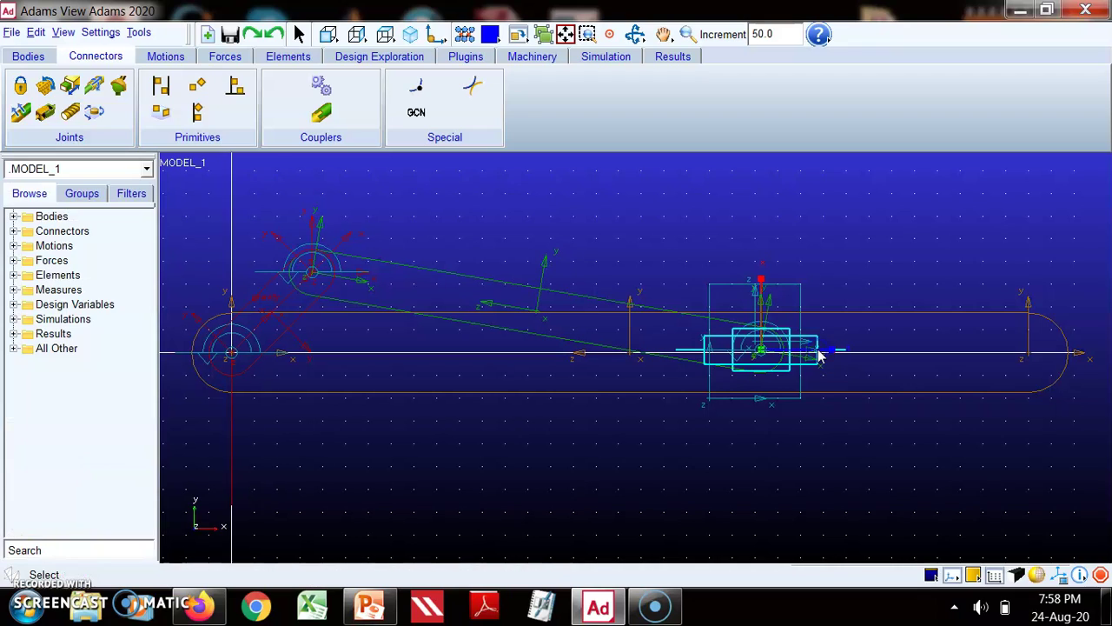
Step: Fix PART_4 to ground with a fixed joint on its centreline
left_click(21, 86)
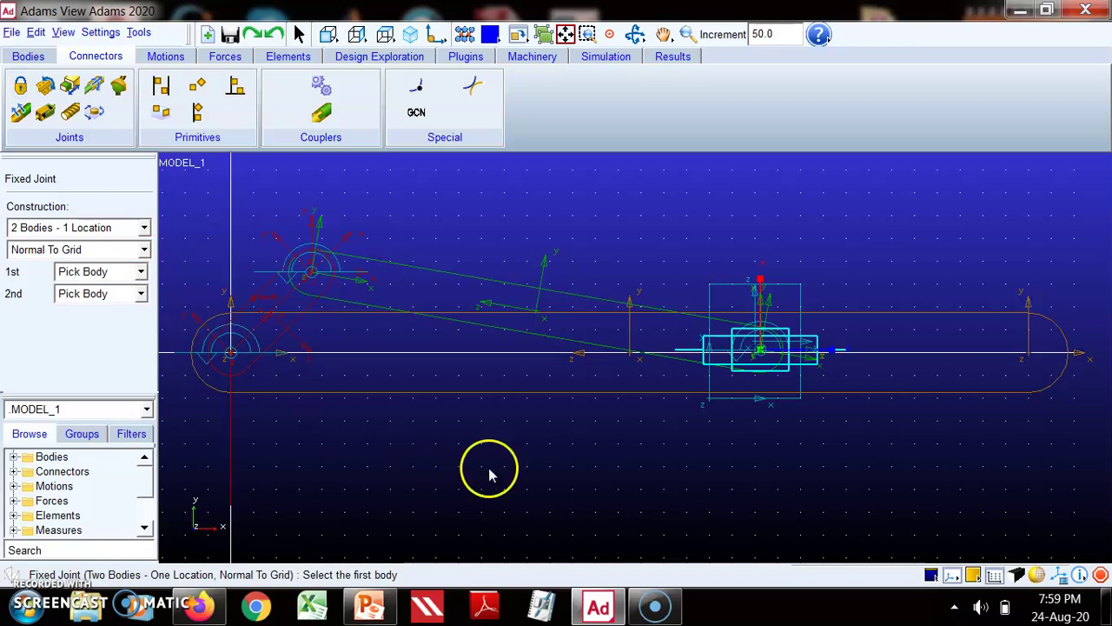
left_click(548, 398)
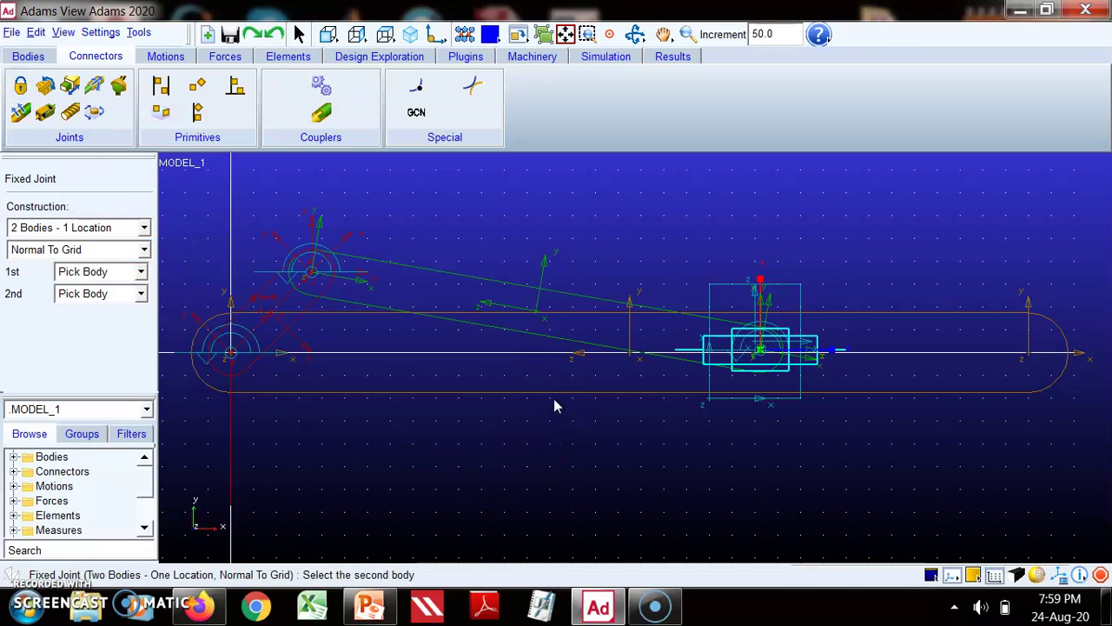
left_click(571, 403)
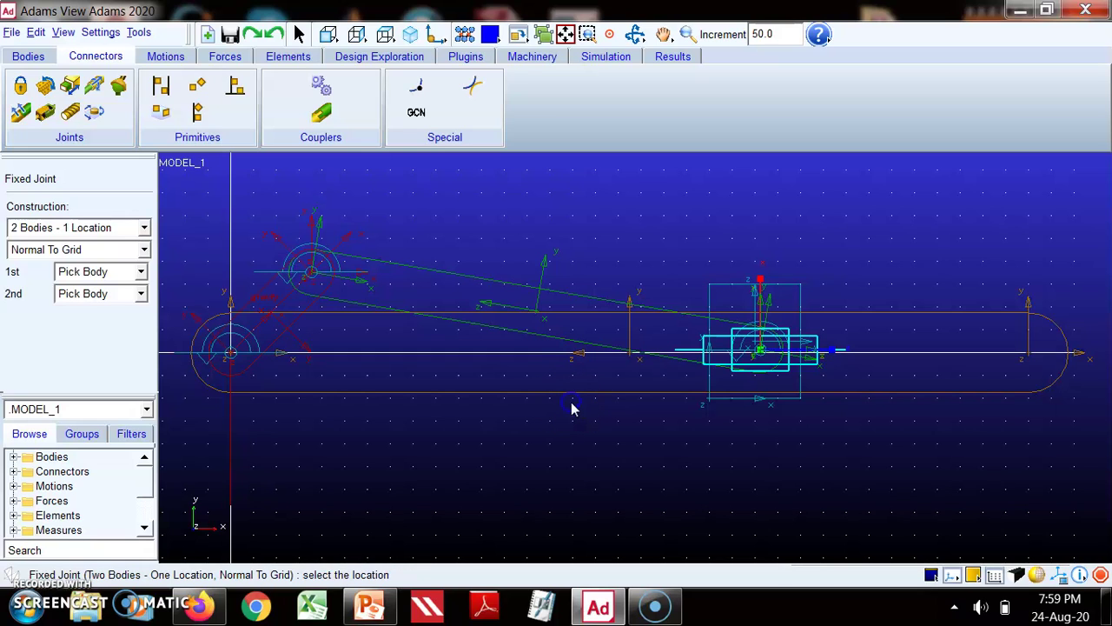
left_click(630, 353)
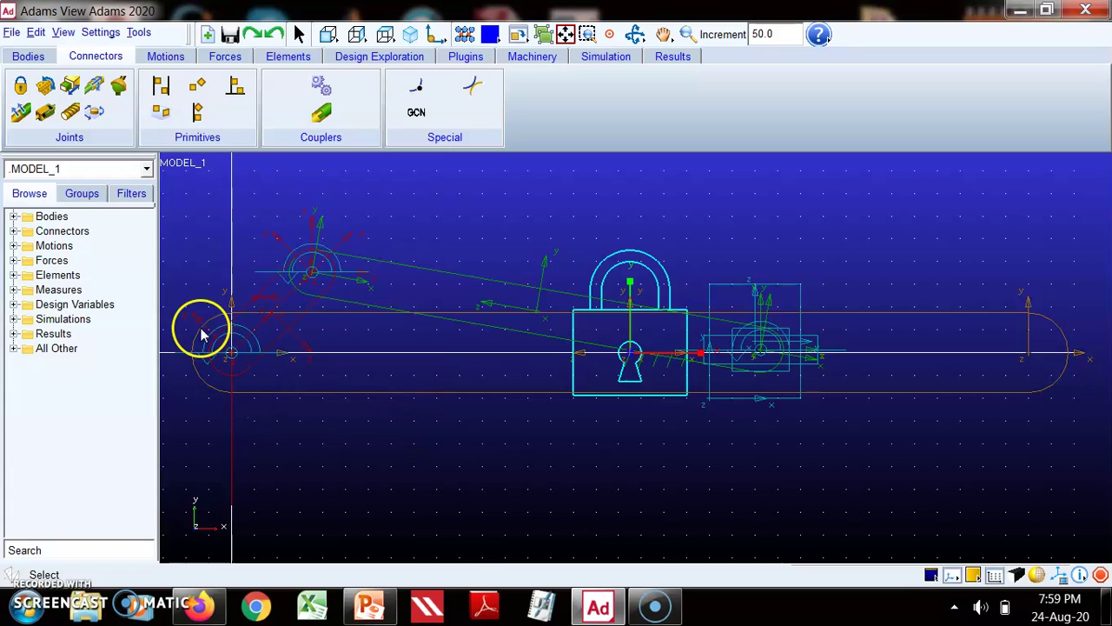
Step: Add a rotational joint motion on JOINT_1 with rotational speed 10rad
left_click(168, 55)
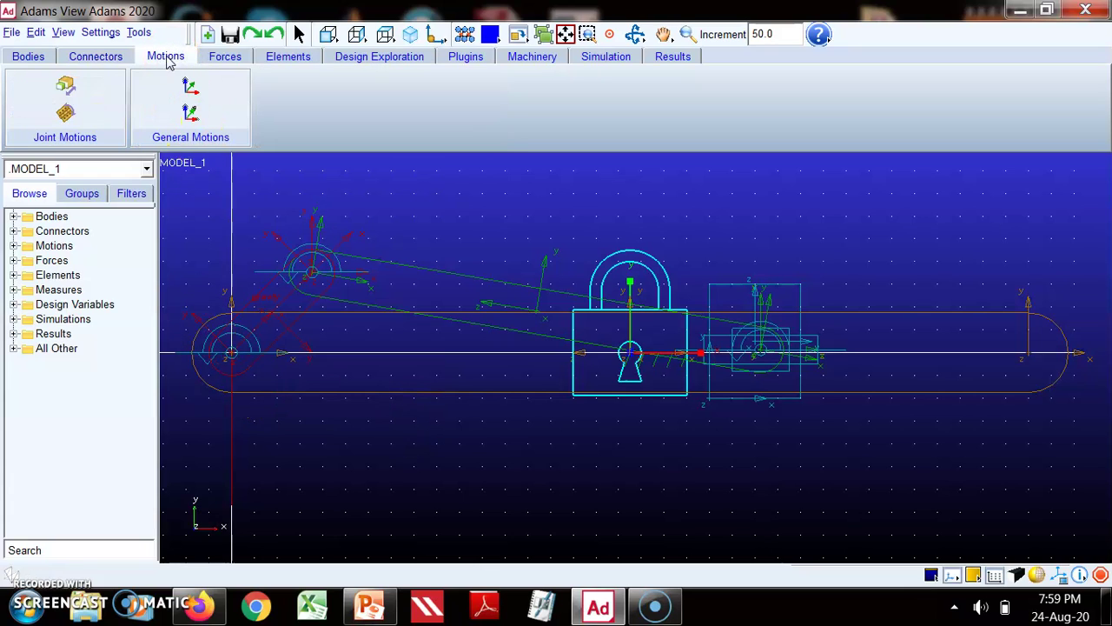
left_click(66, 111)
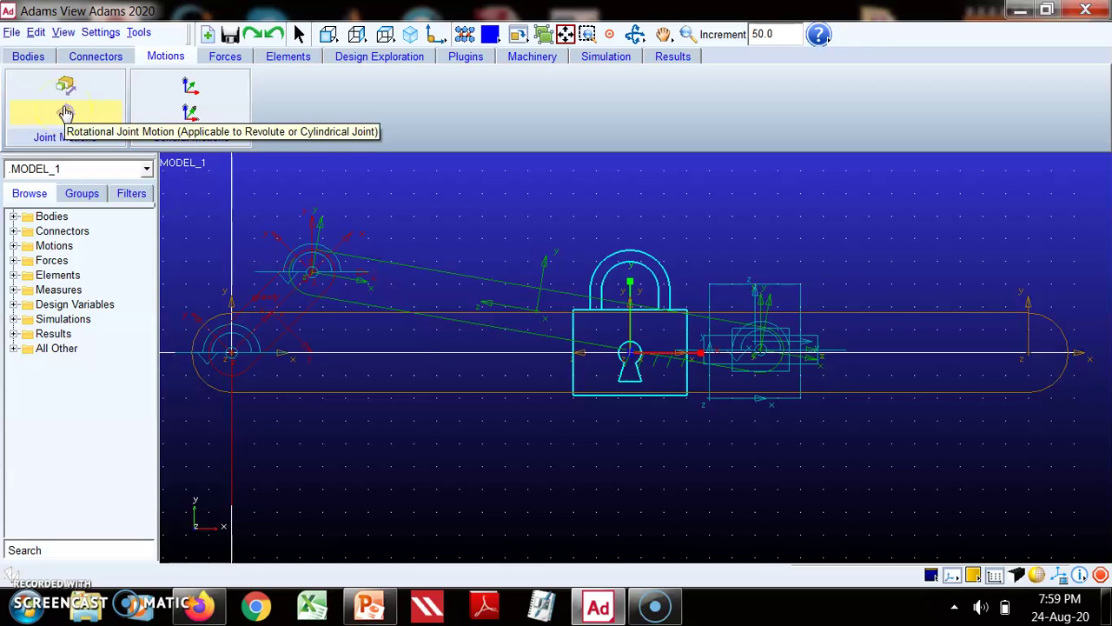
left_click(66, 113)
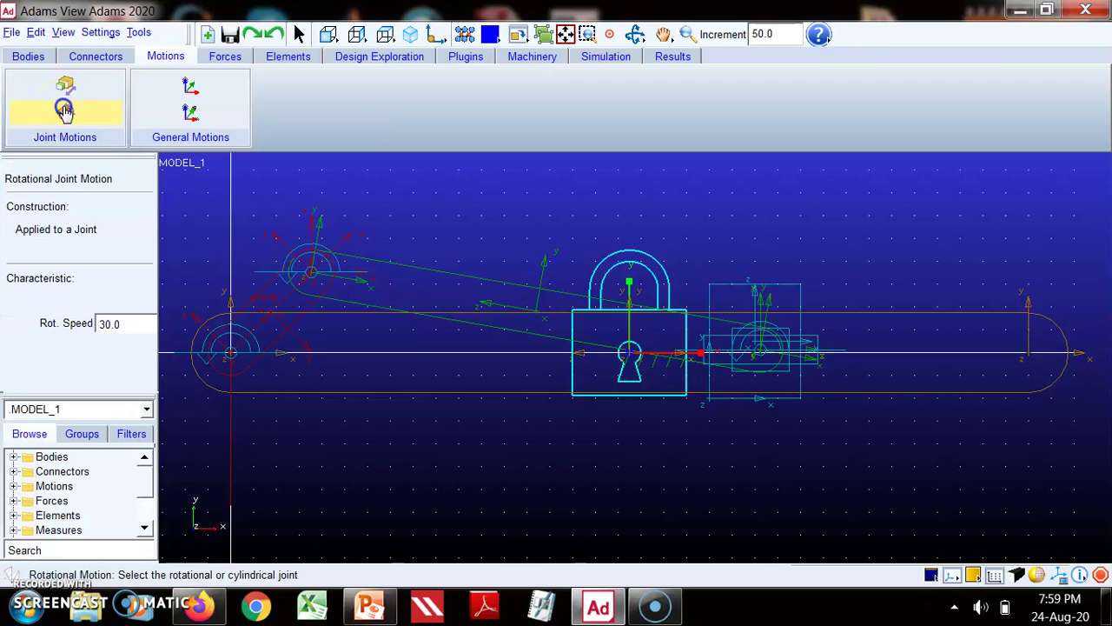
left_click(307, 275)
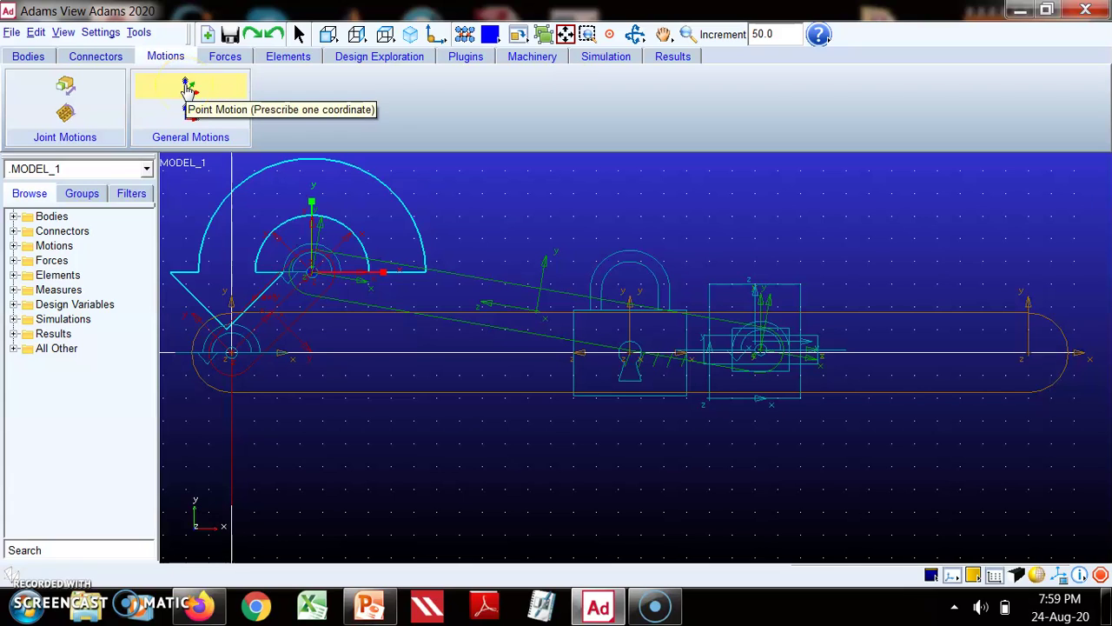
left_click(70, 117)
left_click(119, 325)
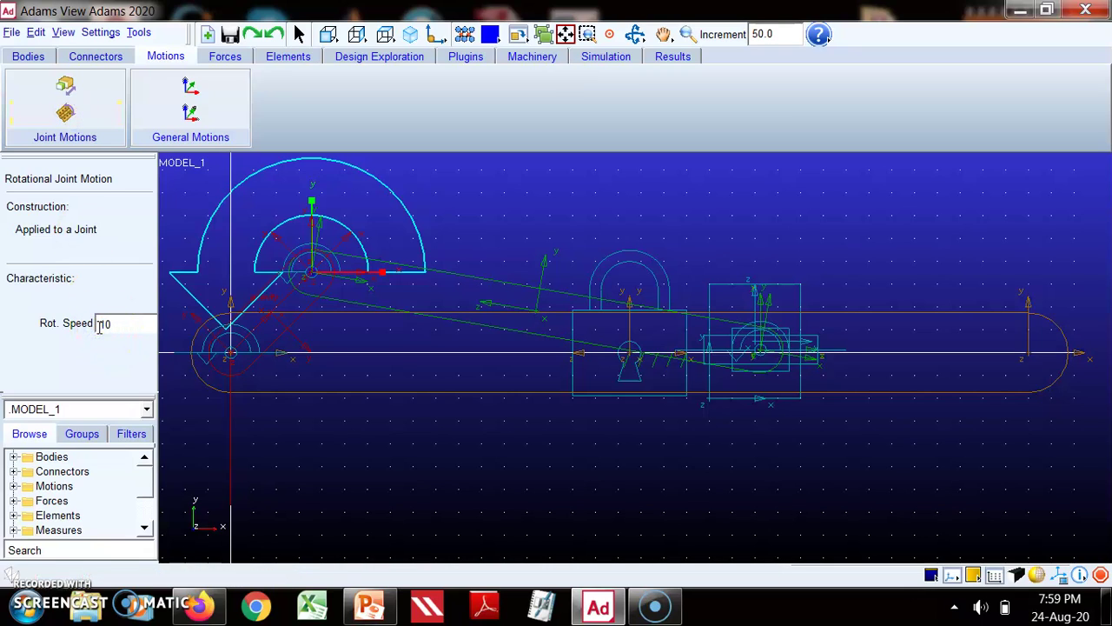
type("10rad")
key("Return")
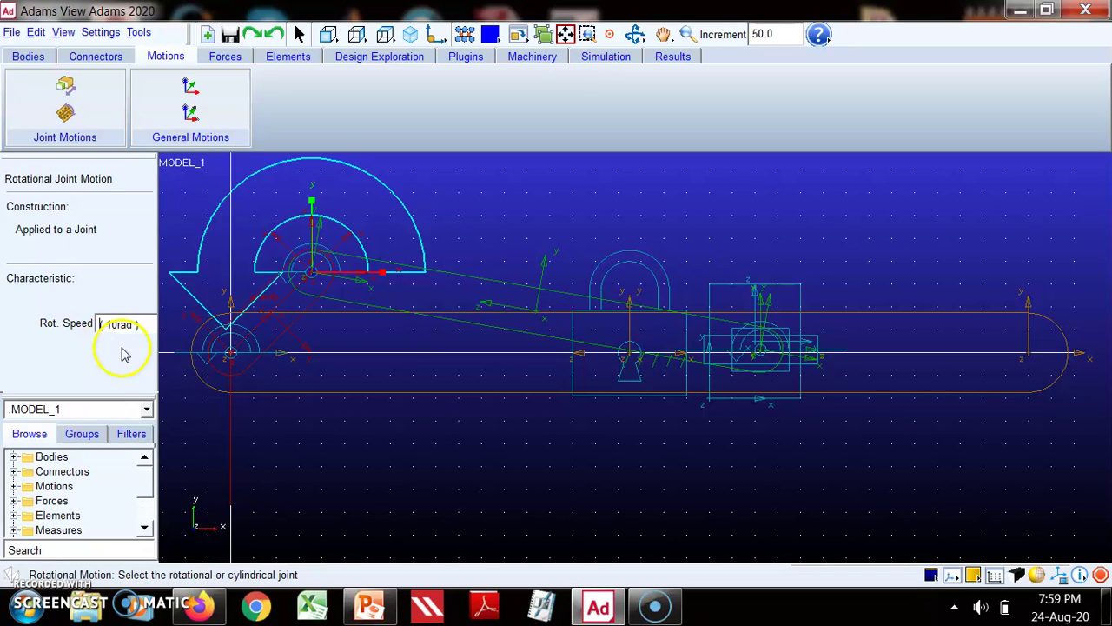
Step: Set duration 15, step size 0.01, equilibrium start and reset before run, then verify the model
left_click(608, 57)
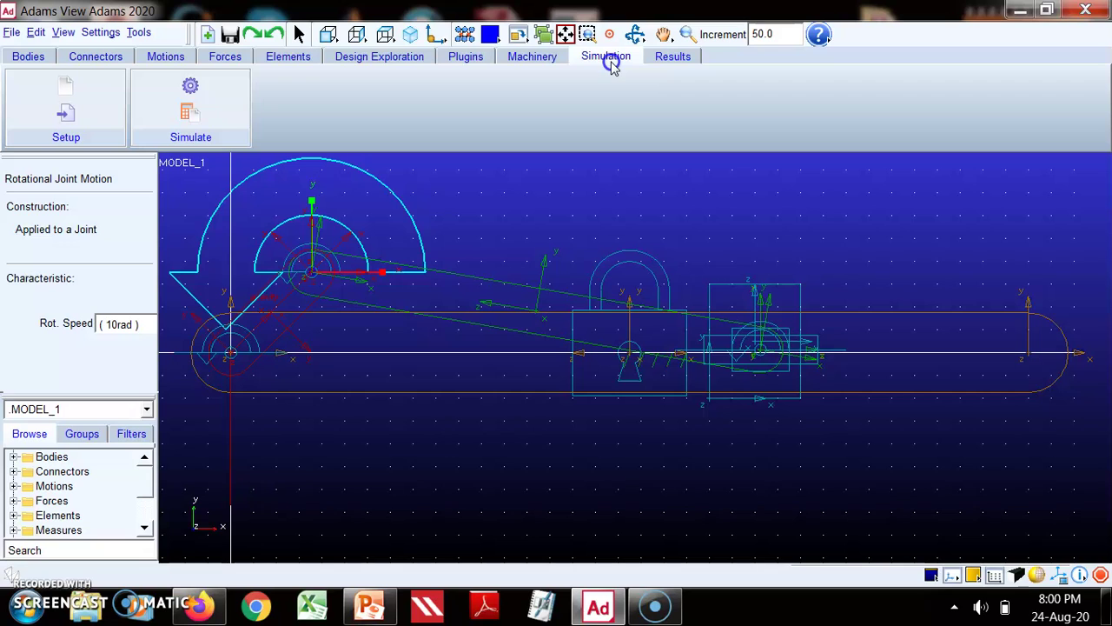
left_click(191, 87)
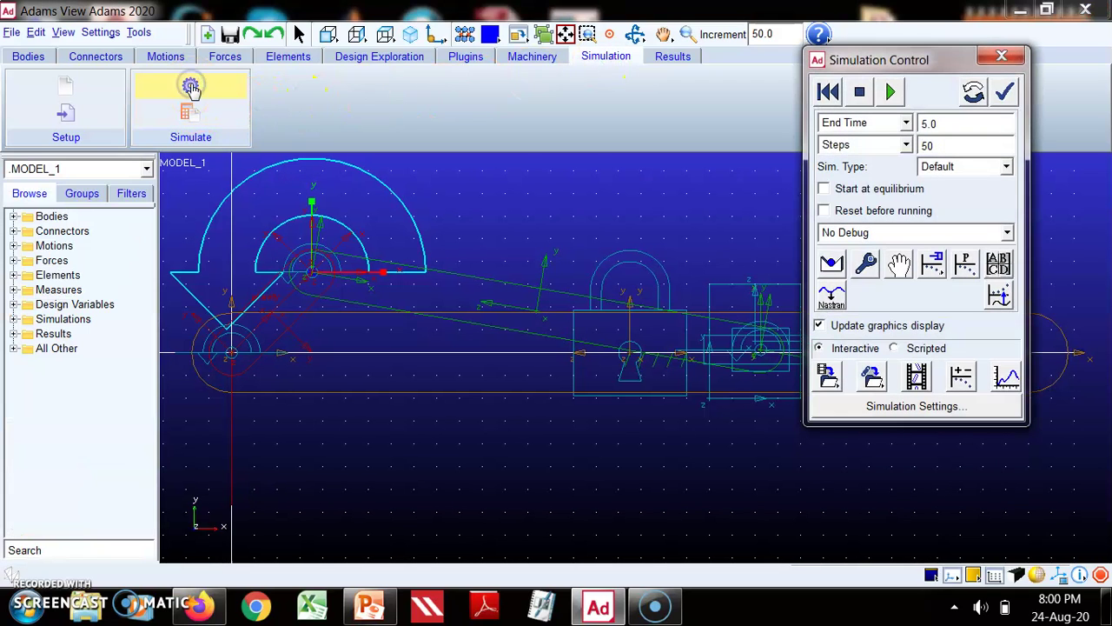
left_click(907, 123)
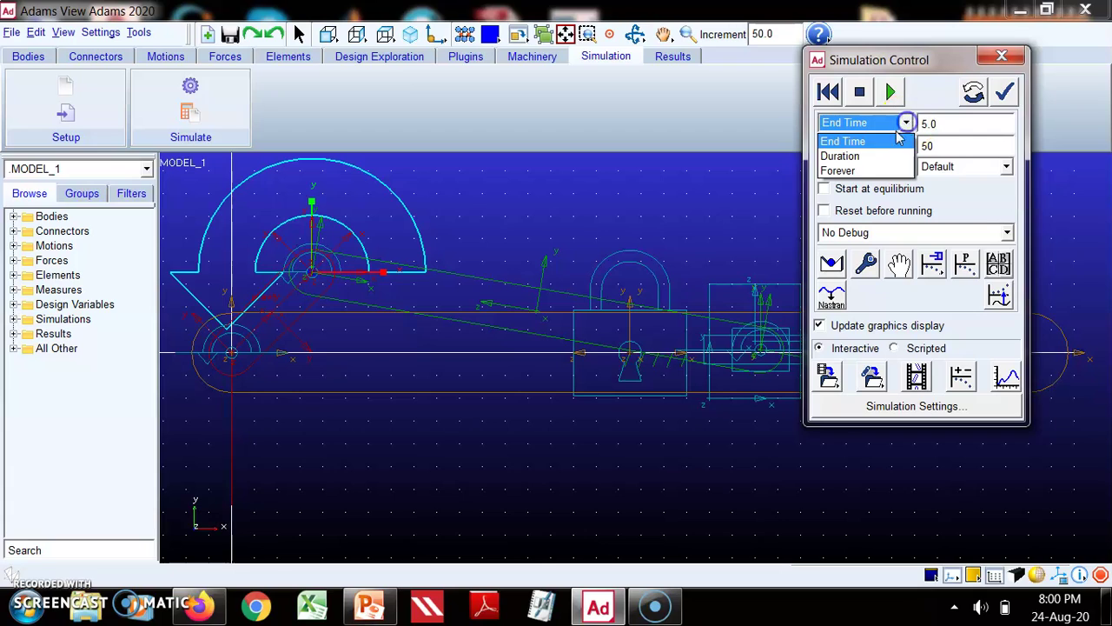
left_click(875, 156)
left_click_drag(937, 123, 913, 124)
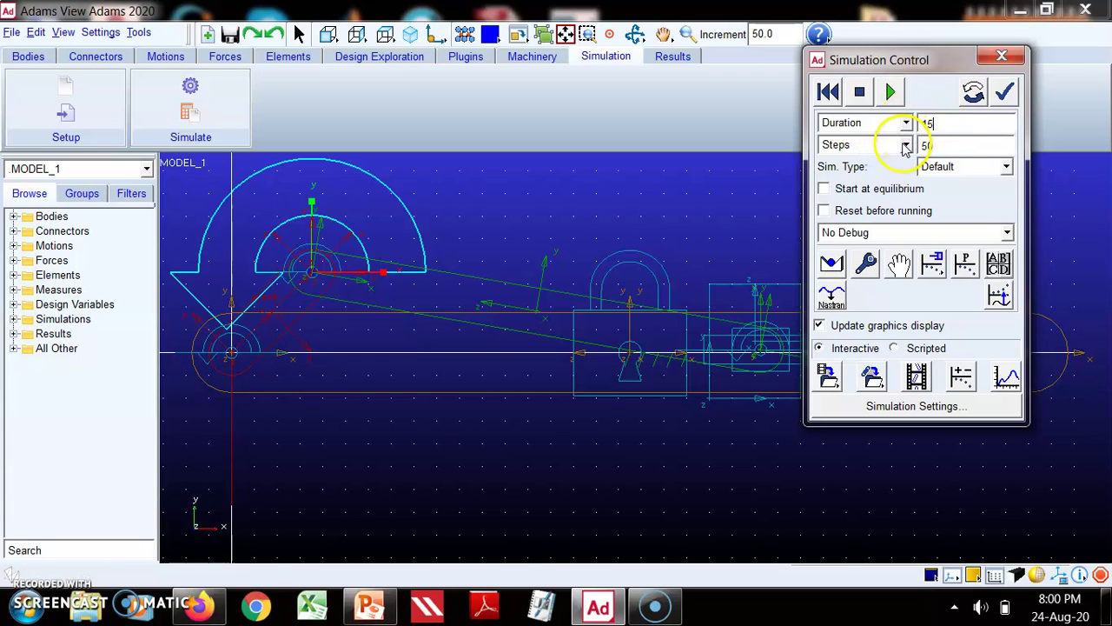
left_click(906, 144)
left_click(873, 163)
left_click(947, 145)
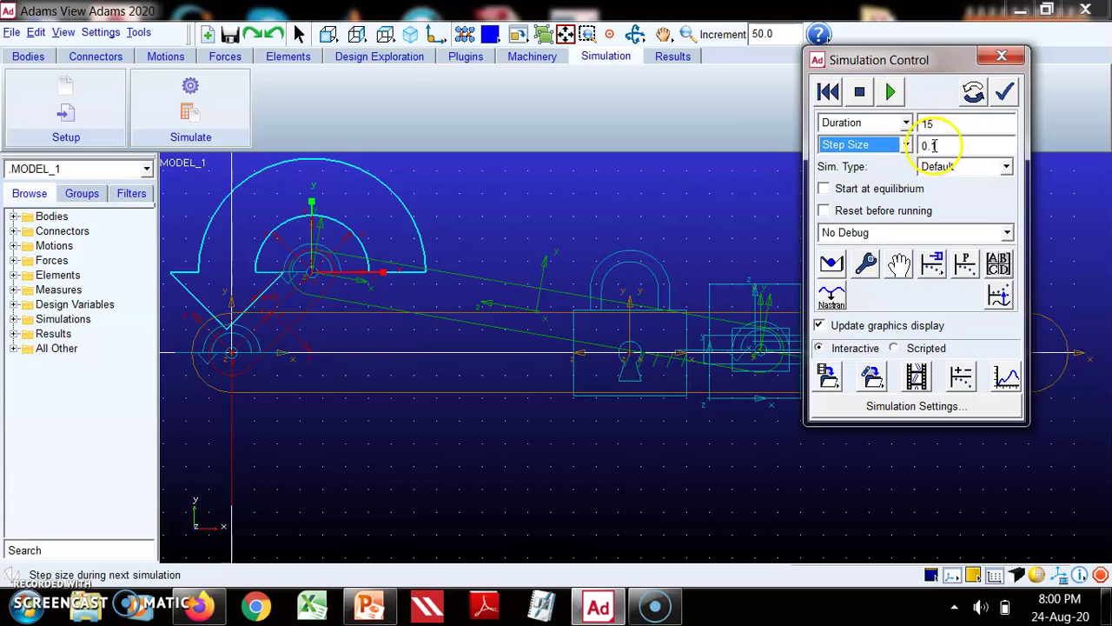
left_click(931, 145)
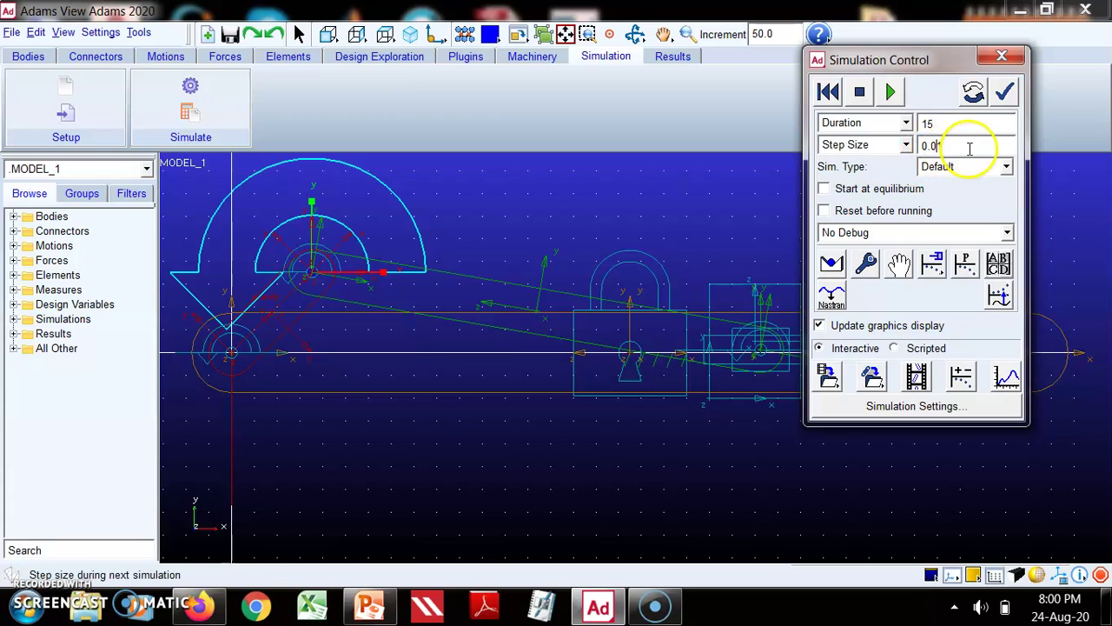
left_click(830, 187)
left_click(836, 210)
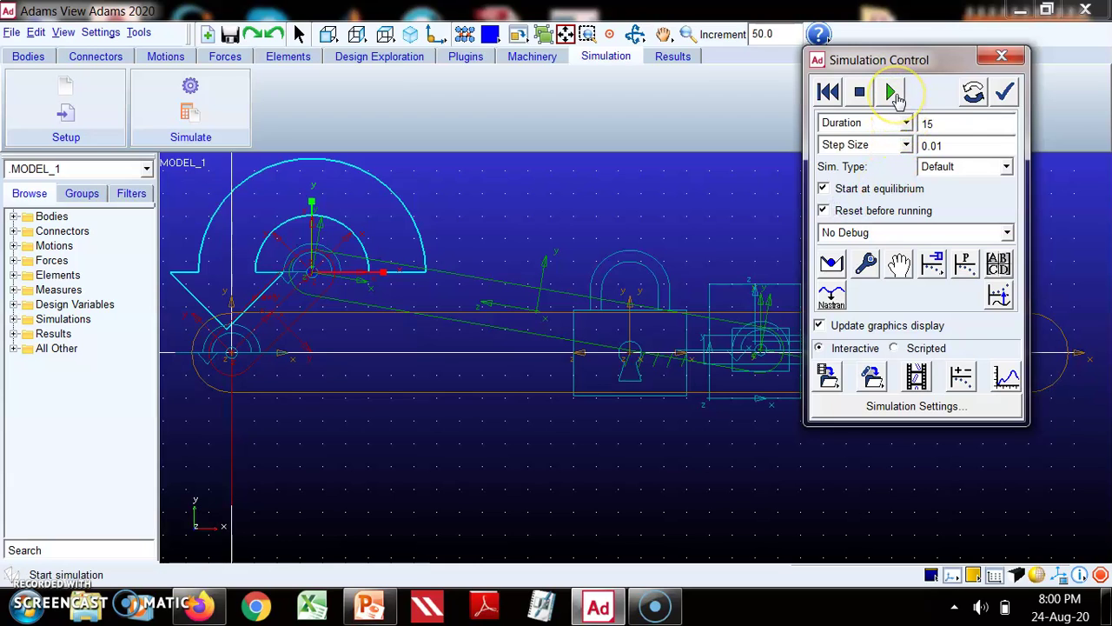
left_click(1005, 91)
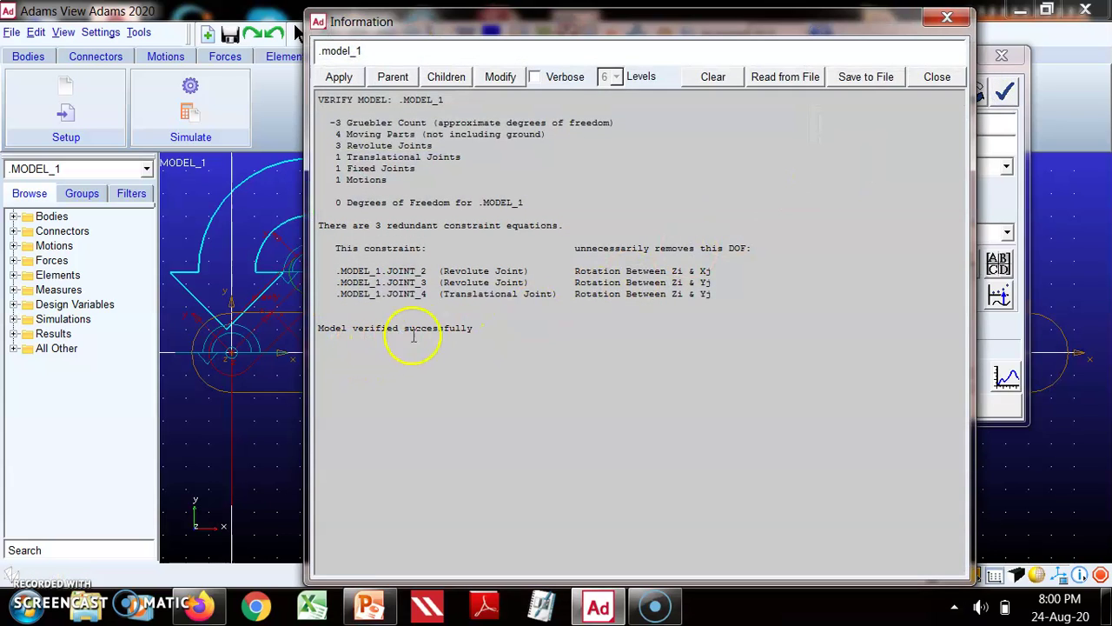
Step: Close the verification results, then start the simulation and stop it
left_click(952, 19)
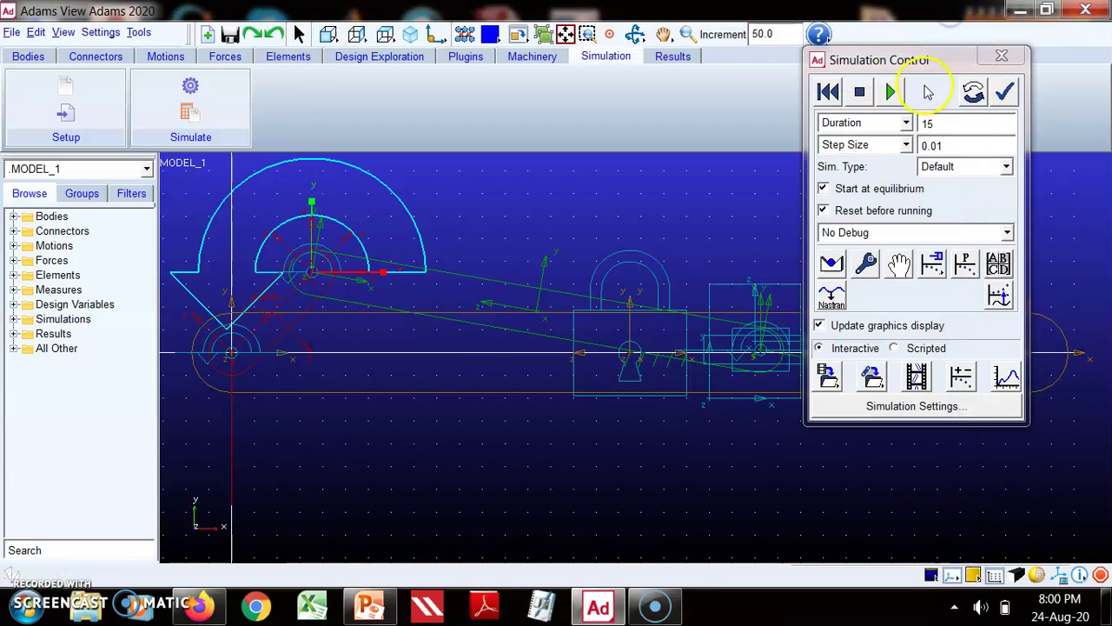
left_click(890, 90)
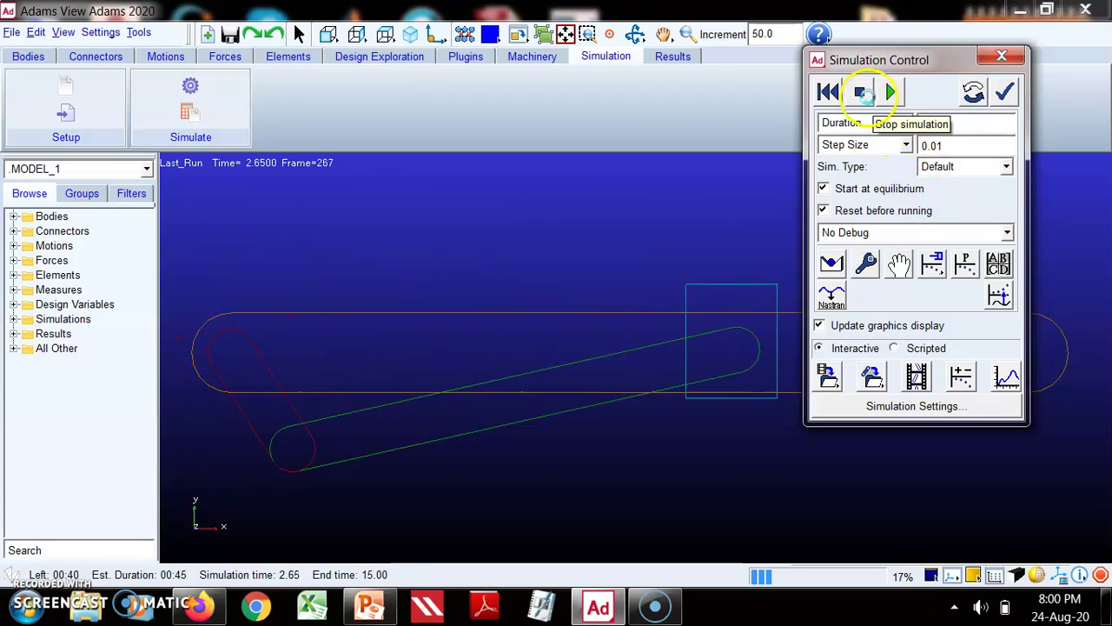
left_click(860, 93)
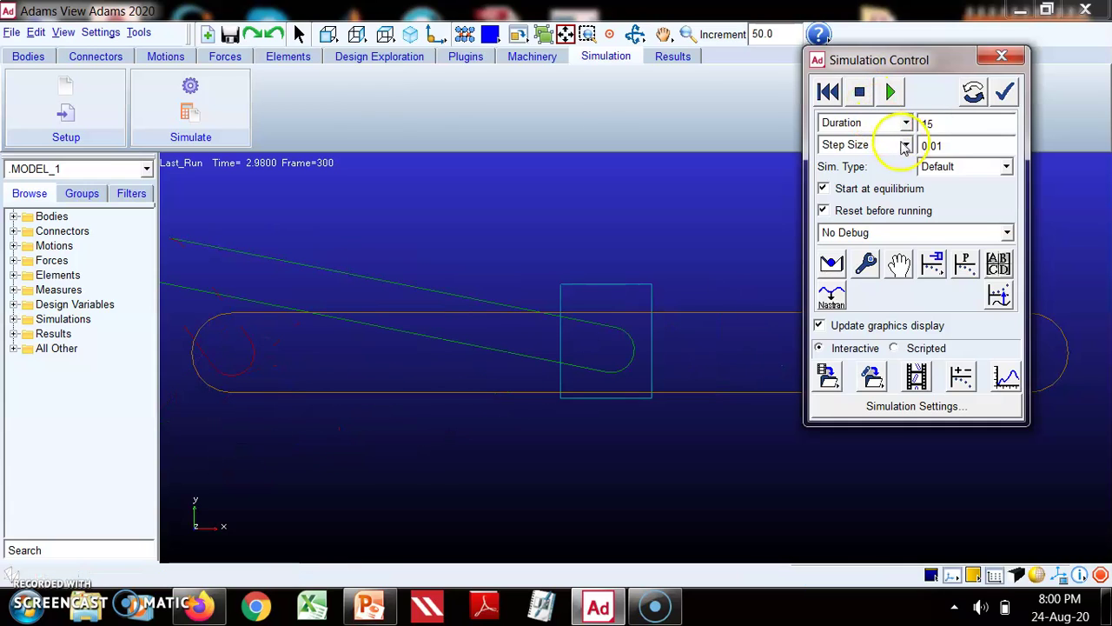
Step: Change the step size from 0.01 to 0.001 and rerun the 15-second simulation
left_click(937, 145)
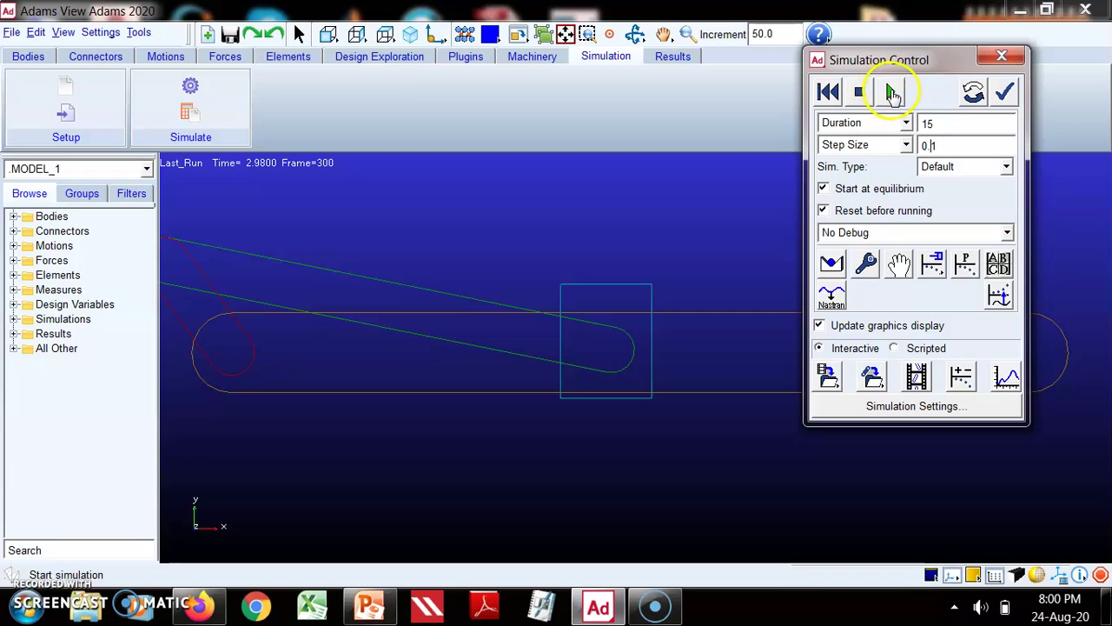
left_click(891, 92)
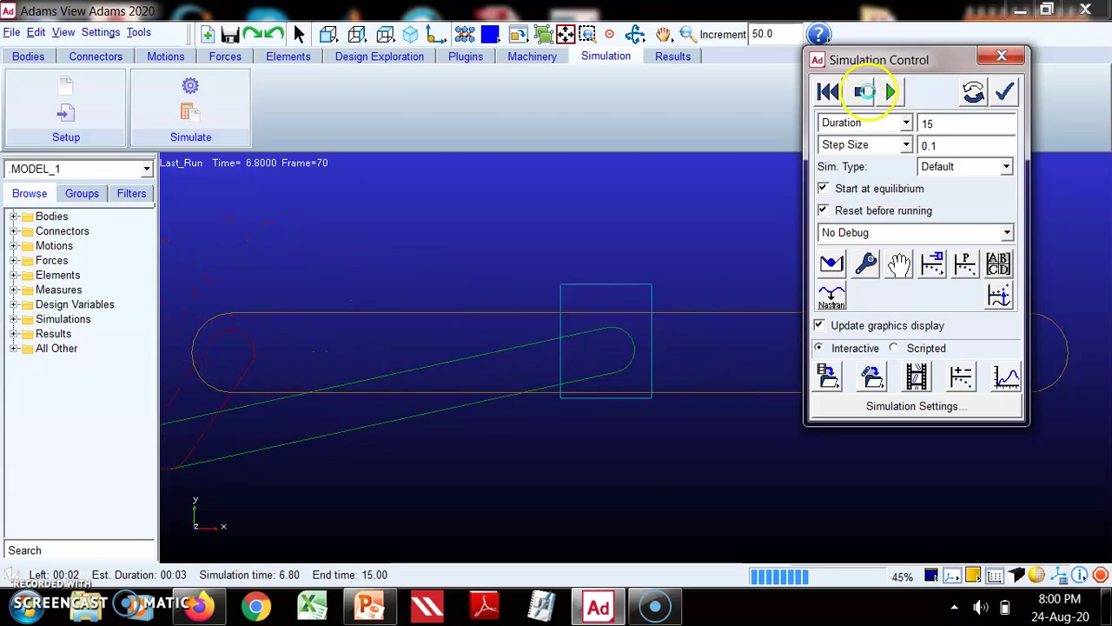
left_click(860, 92)
left_click(937, 146)
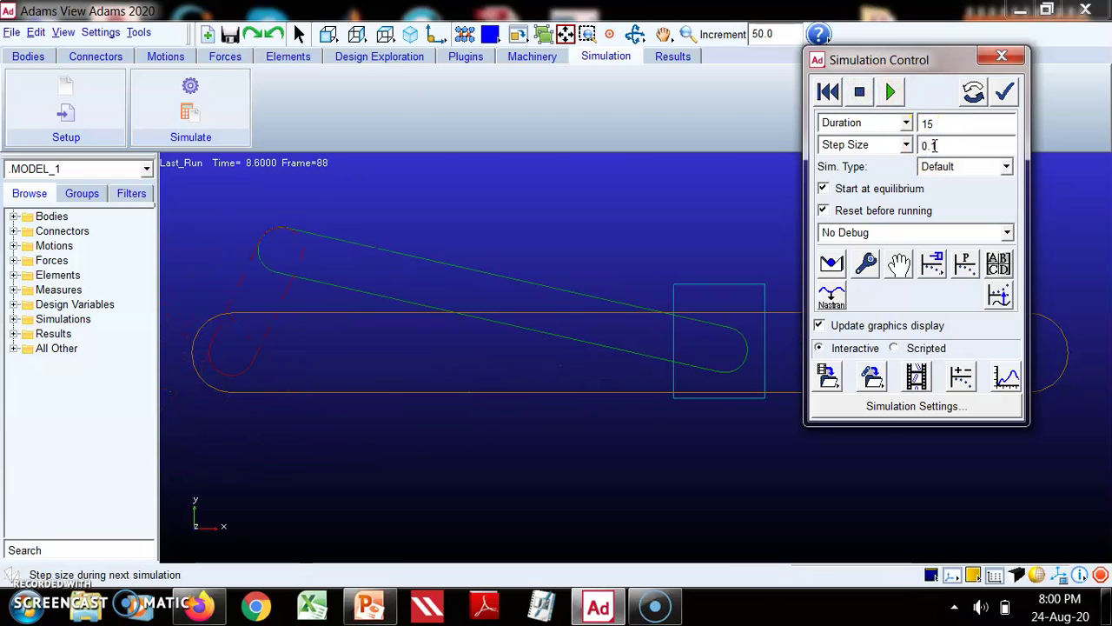
type("00")
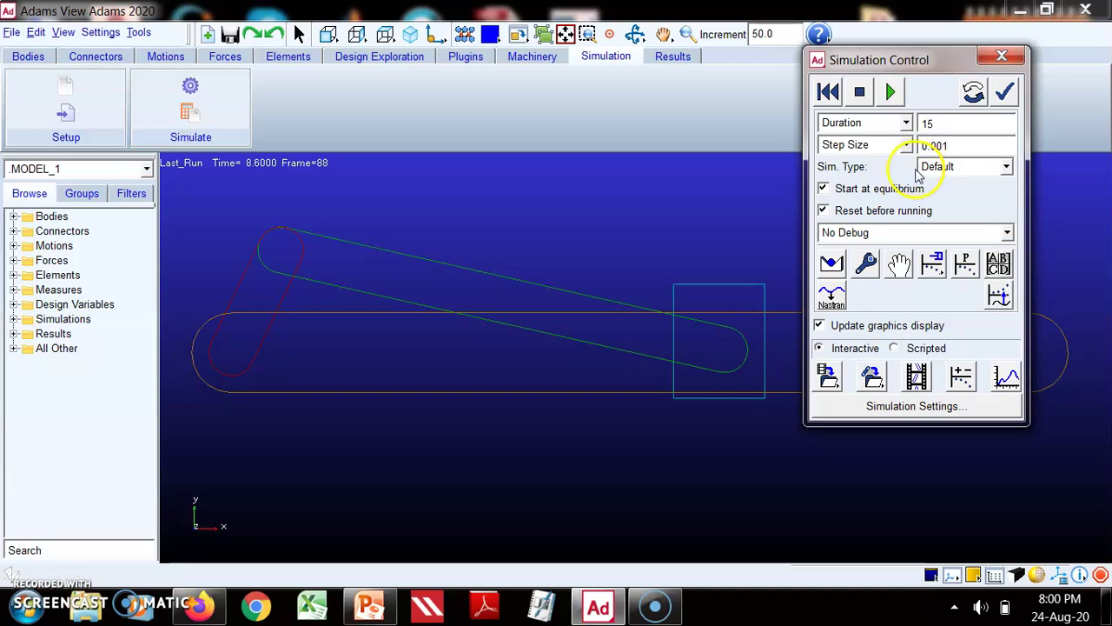
left_click(887, 92)
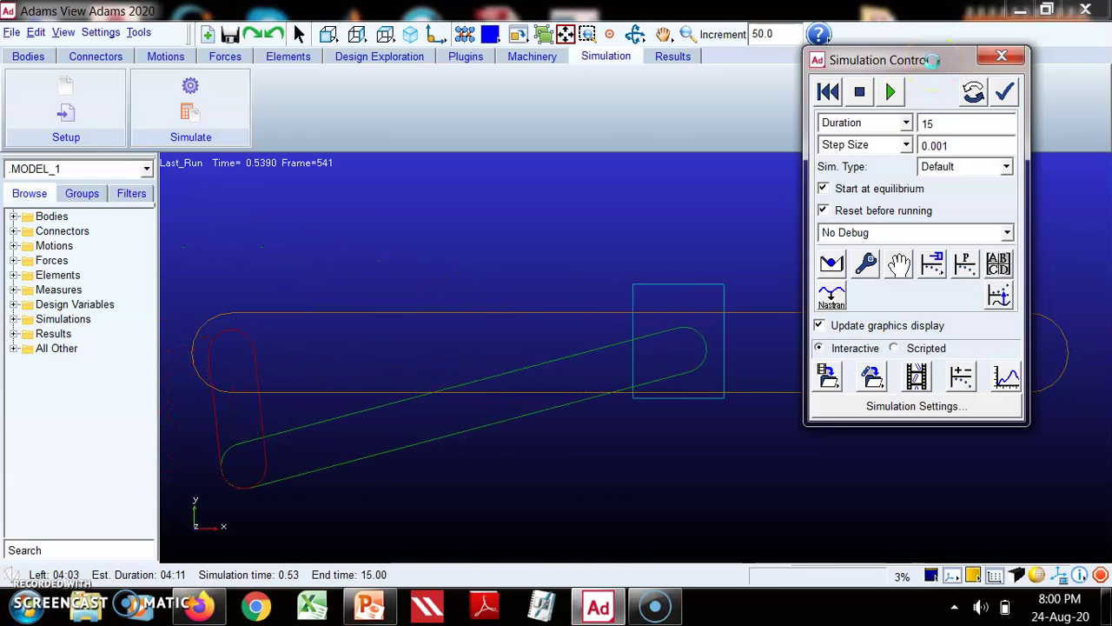
Step: Stop the run, move Simulation Control aside, and zoom and pan to frame the whole mechanism
left_click(863, 90)
left_click_drag(918, 60, 998, 56)
left_click(687, 34)
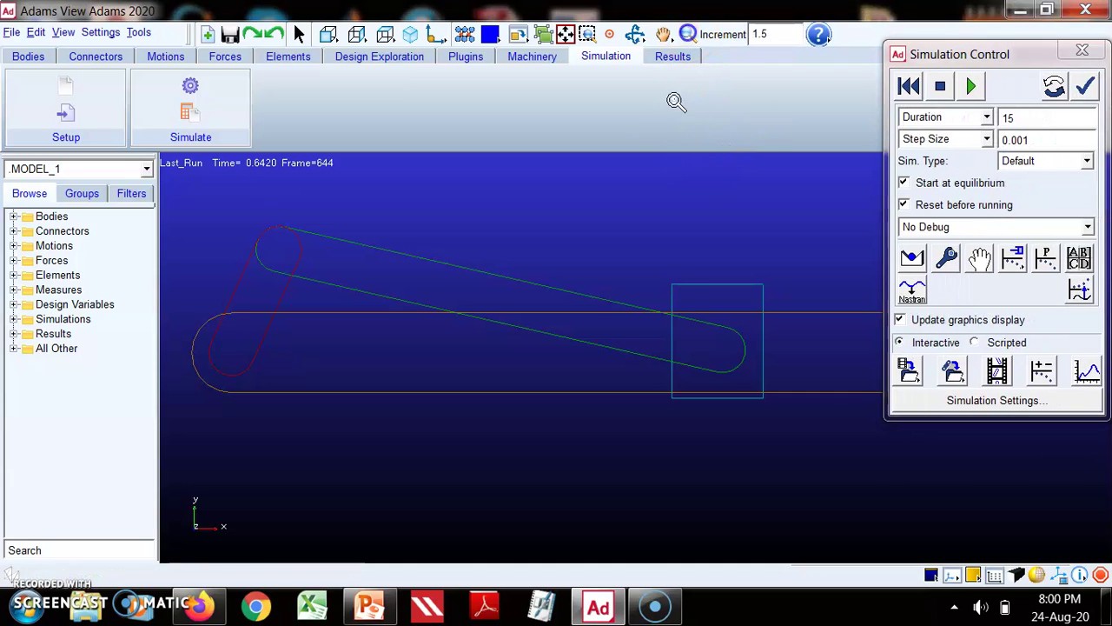
left_click_drag(658, 149, 618, 231)
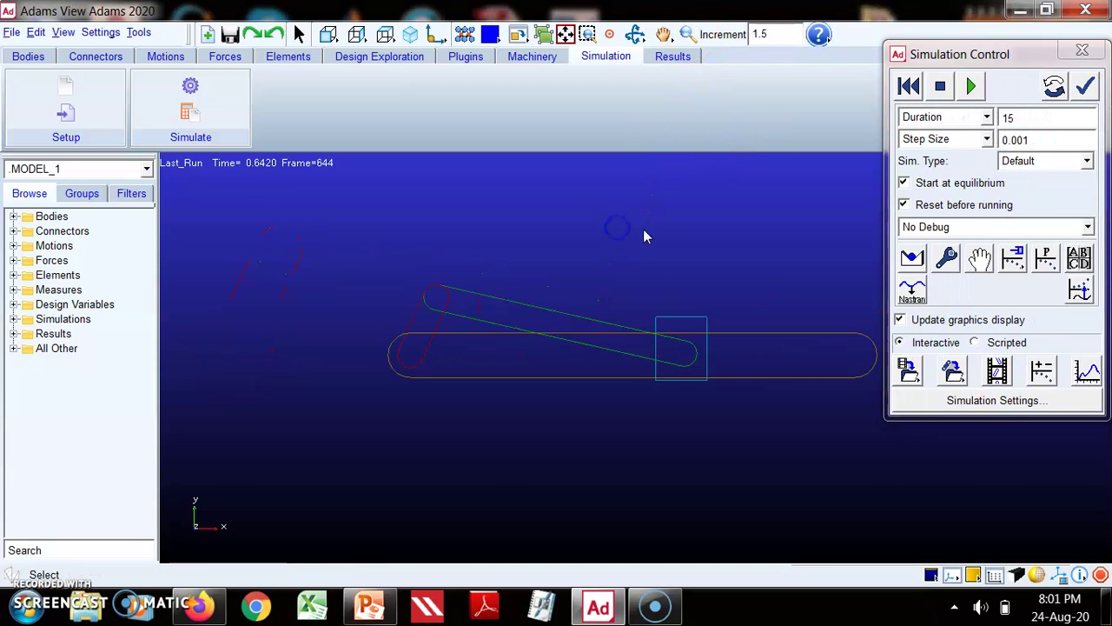
left_click(609, 54)
left_click(663, 34)
left_click_drag(739, 254, 568, 244)
Step: Restart the simulation, stop it at 0.235 s, and launch the results plotter
left_click(930, 160)
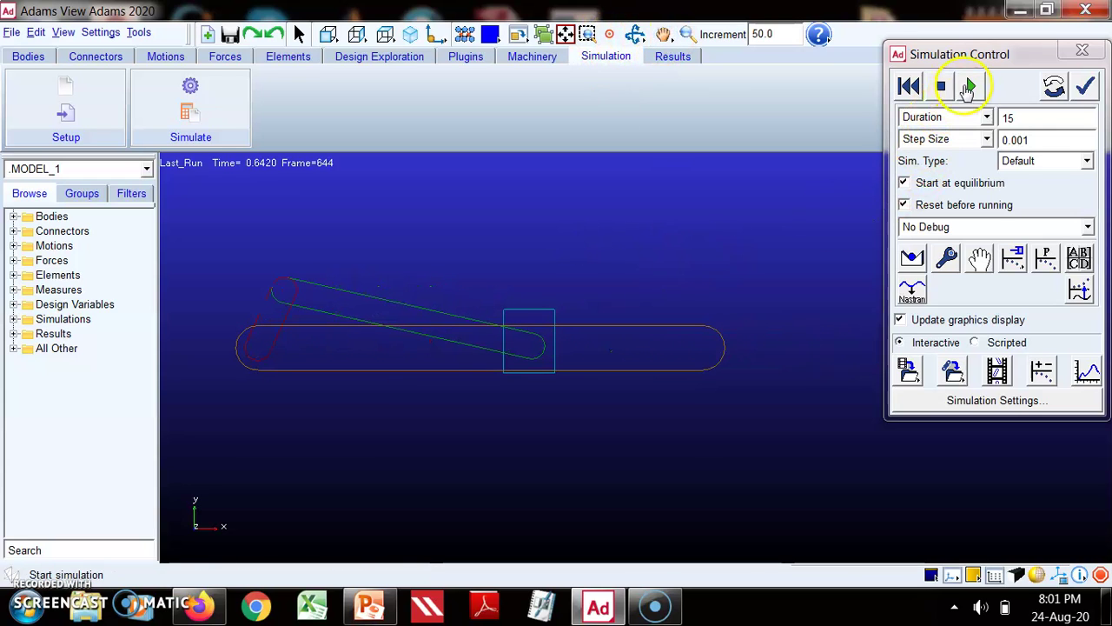
left_click(969, 87)
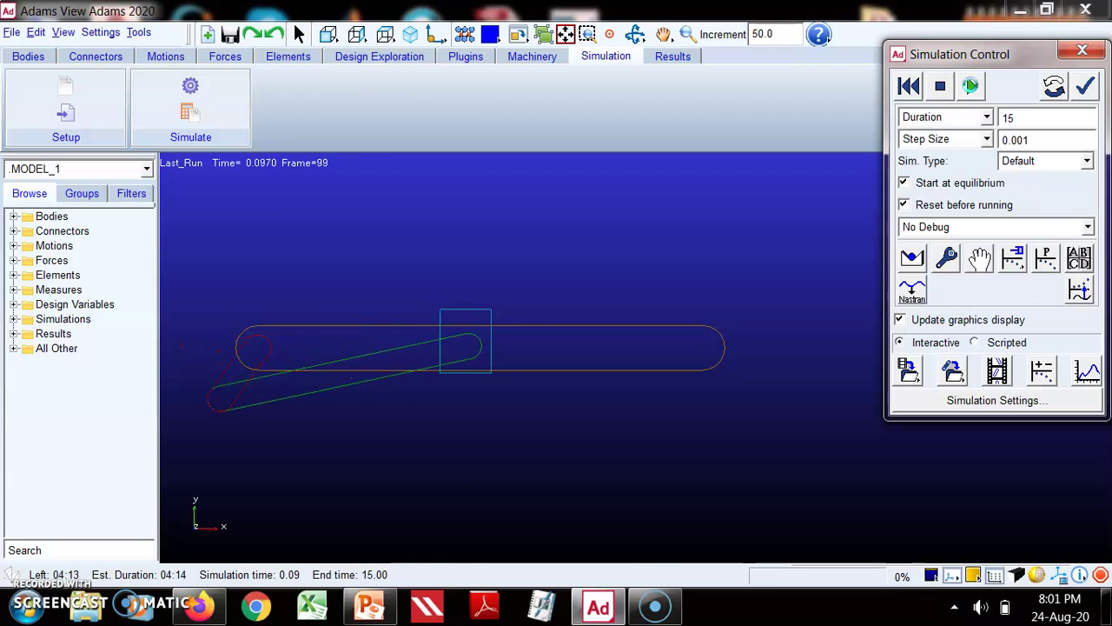
left_click(942, 86)
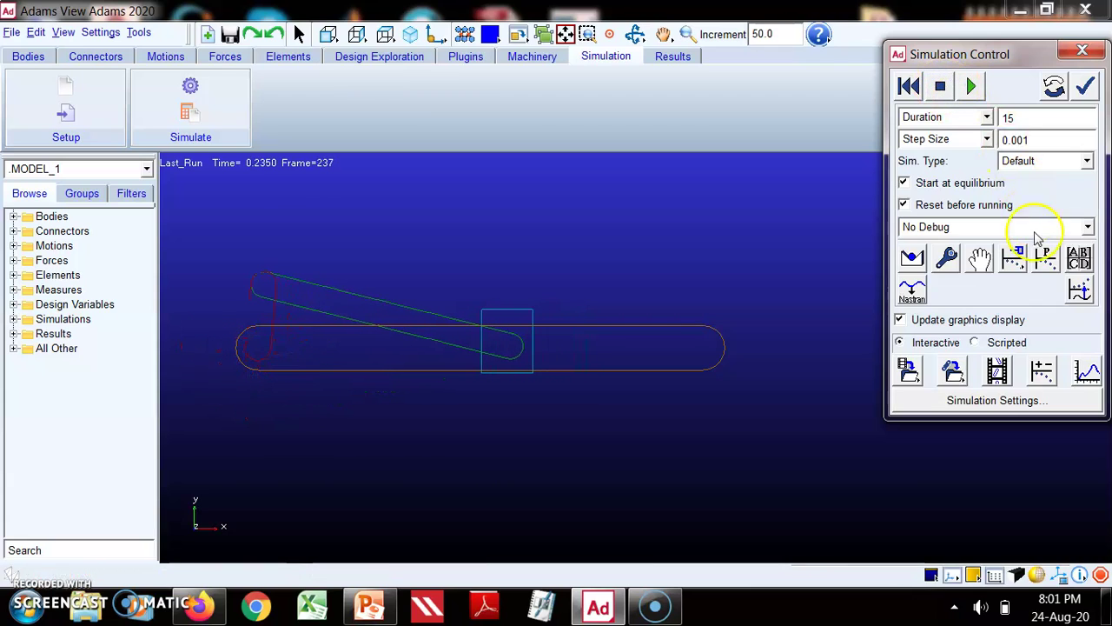
left_click(1075, 358)
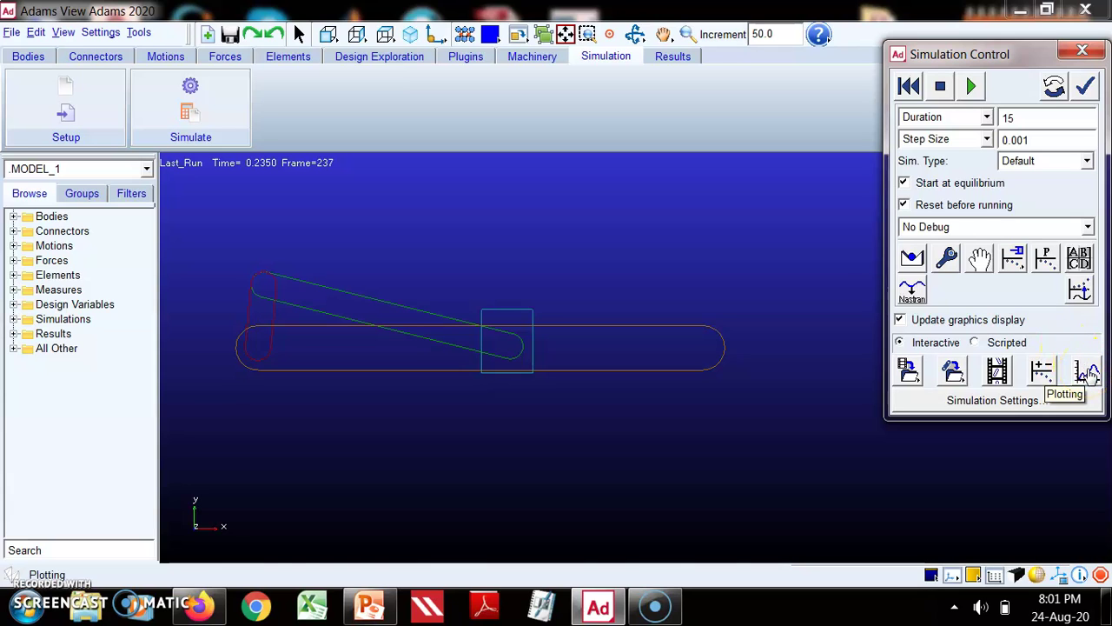
Step: Maximize the PostProcessor and plot PART_5's CM_Velocity magnitude against time
left_click(1087, 372)
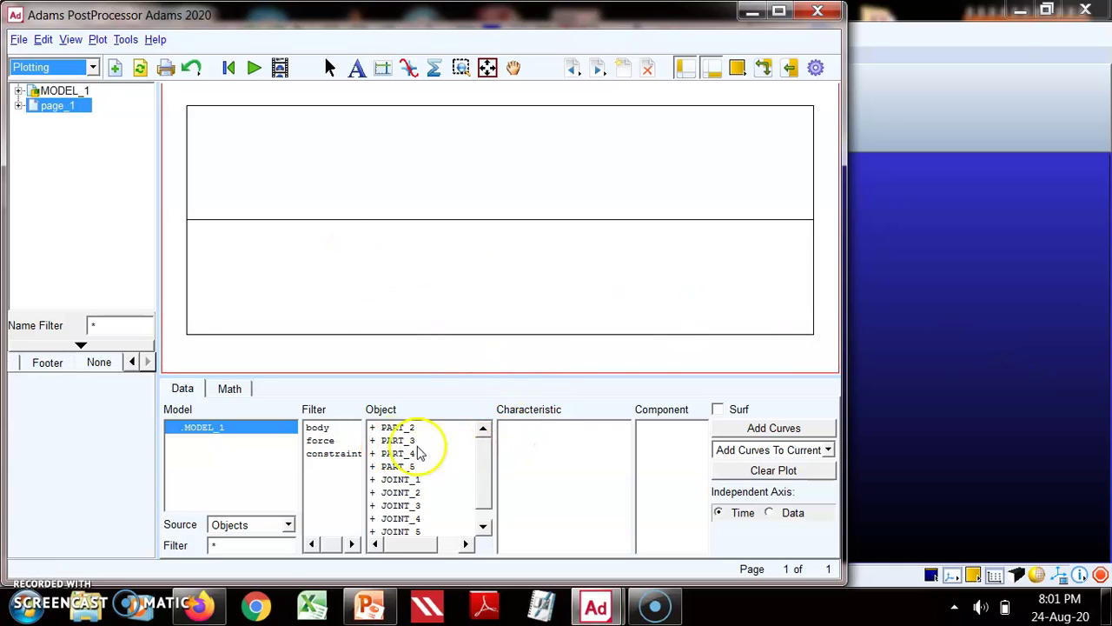
left_click(779, 16)
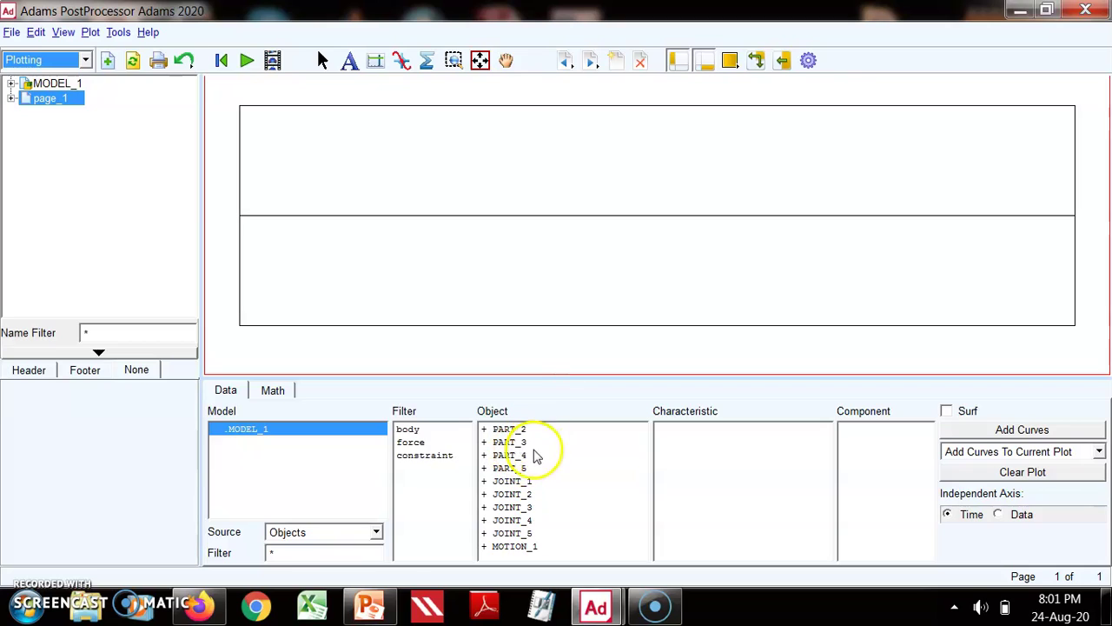
left_click(513, 470)
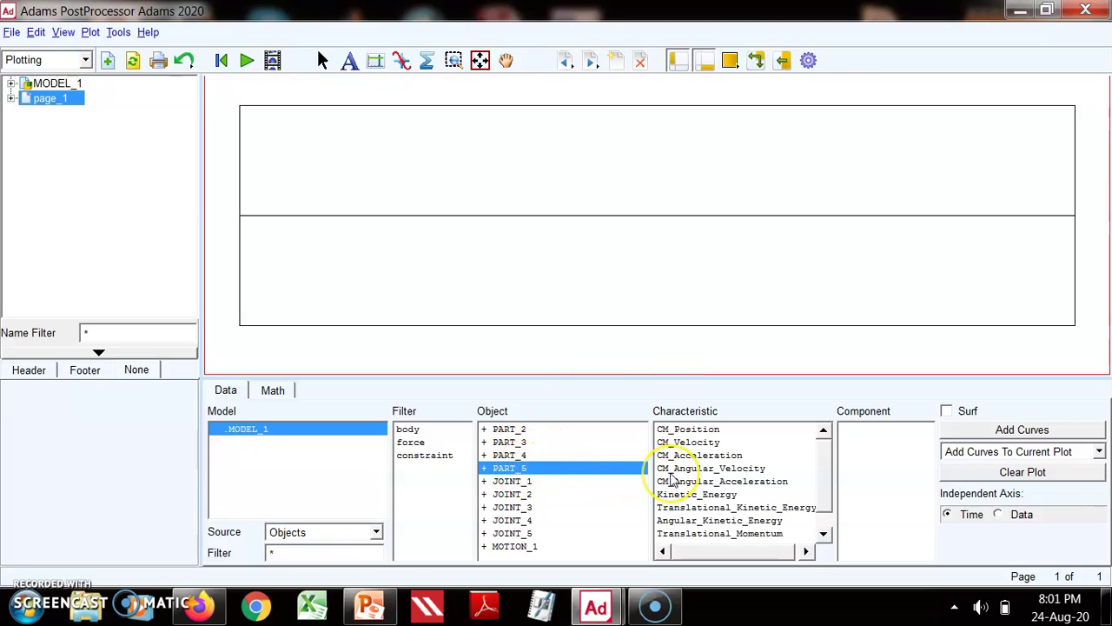
left_click(695, 459)
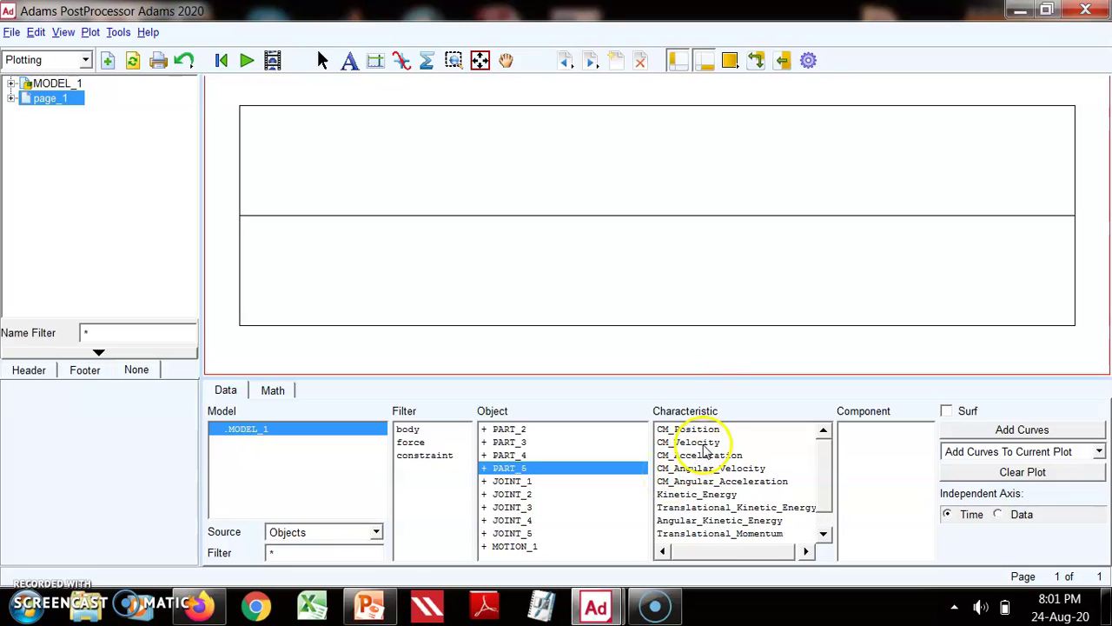
left_click(853, 470)
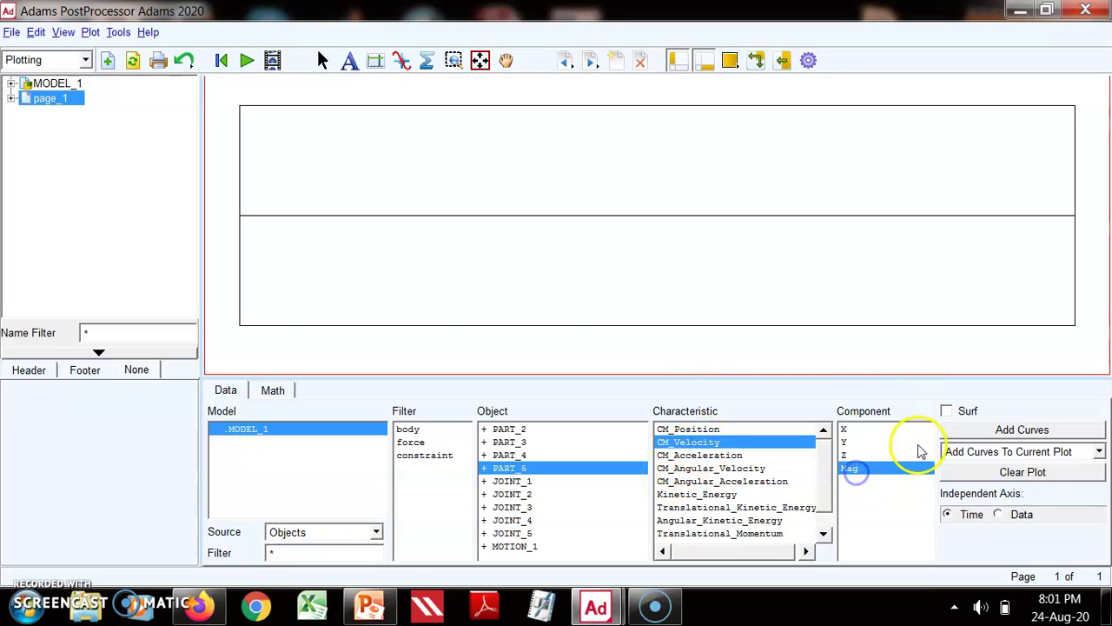
left_click(980, 430)
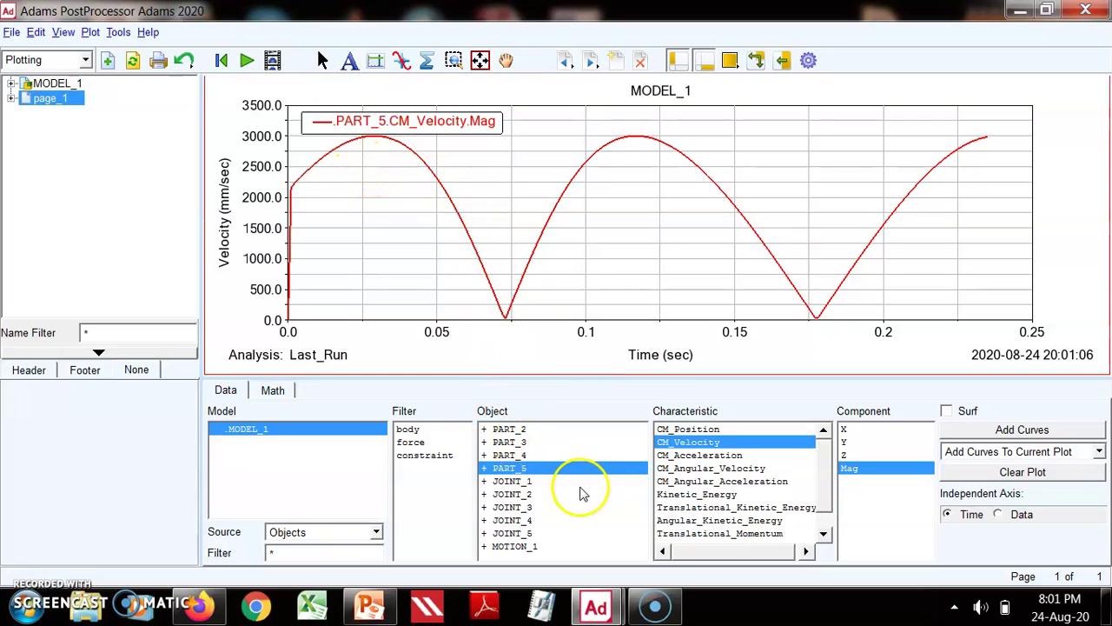
Step: Overlay PART_2's CM_Angular_Velocity magnitude curve on the existing plot
left_click(511, 456)
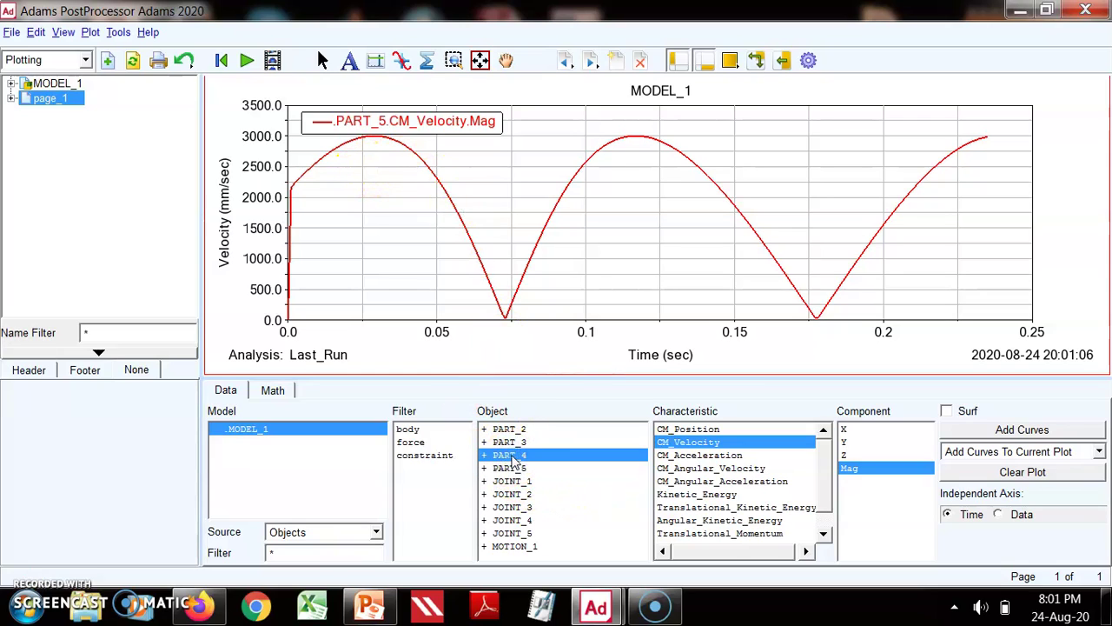
left_click(514, 430)
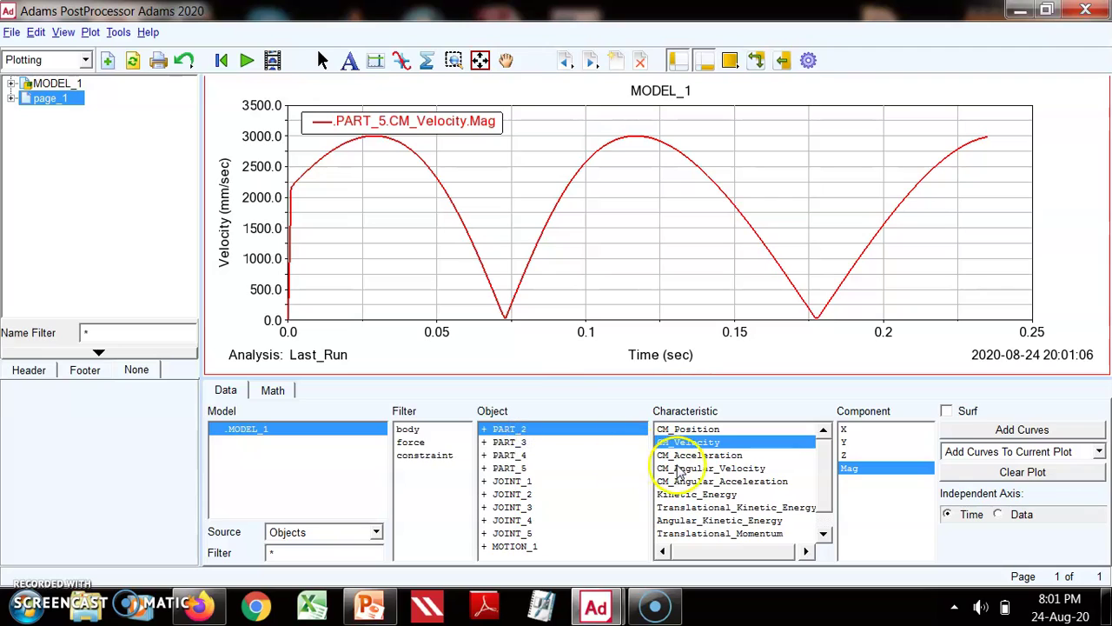
left_click(679, 469)
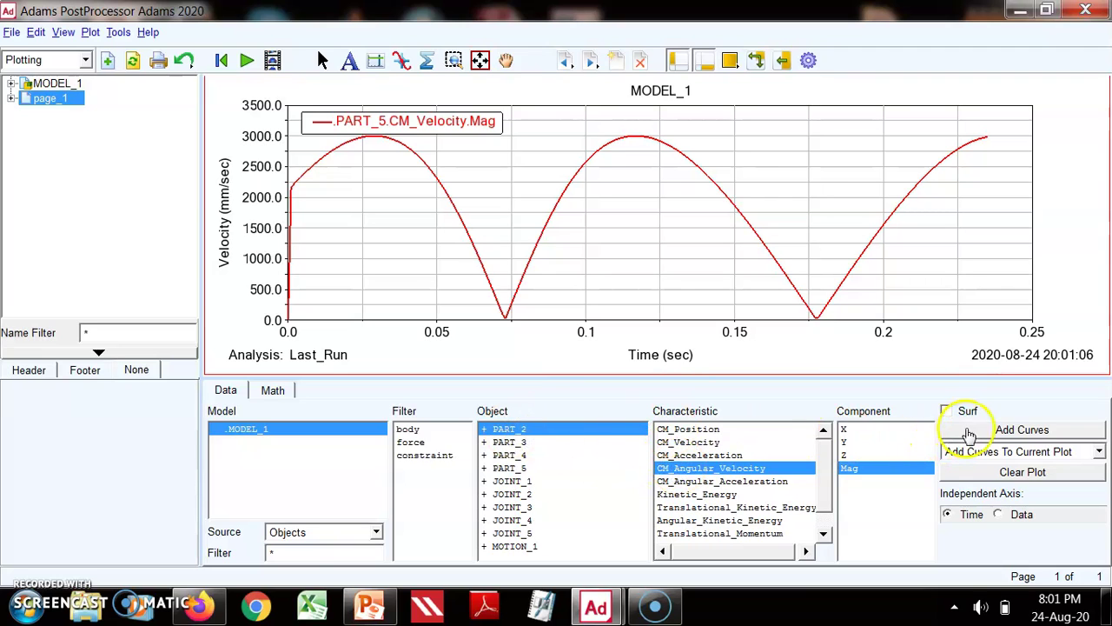
left_click(972, 430)
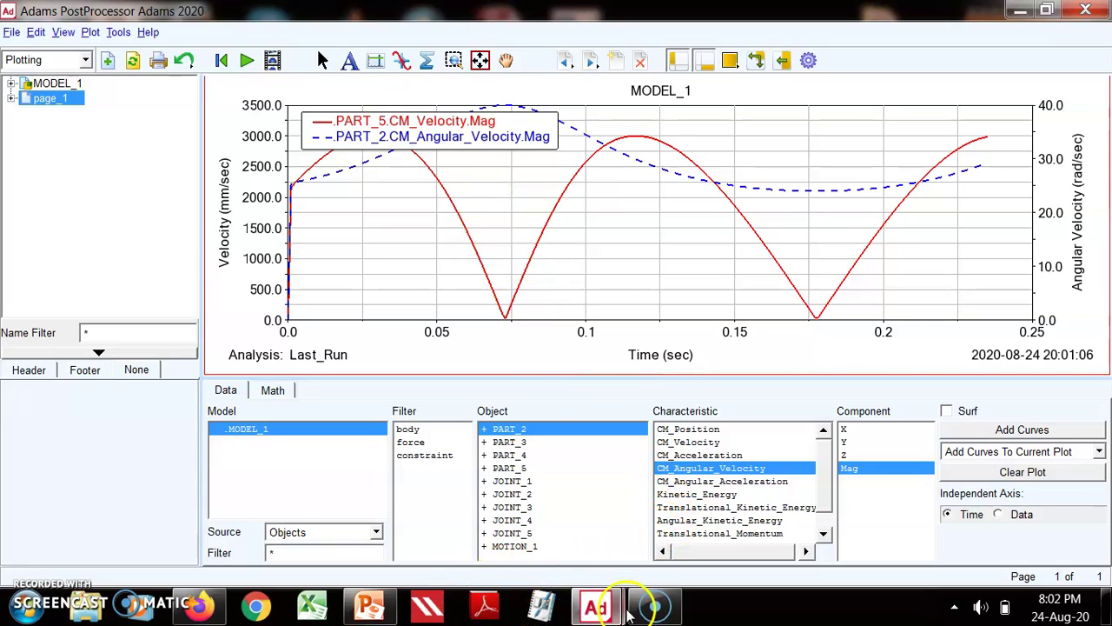
Step: Bring the Adams View window with the slider-crank model back to the front
mouse_move(598, 609)
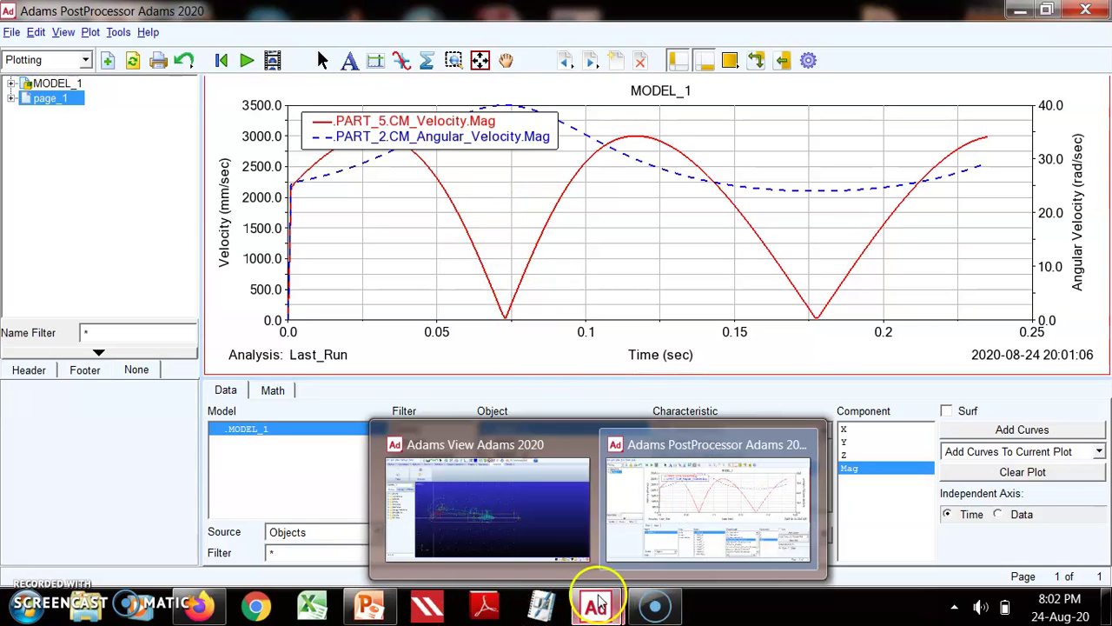
left_click(533, 516)
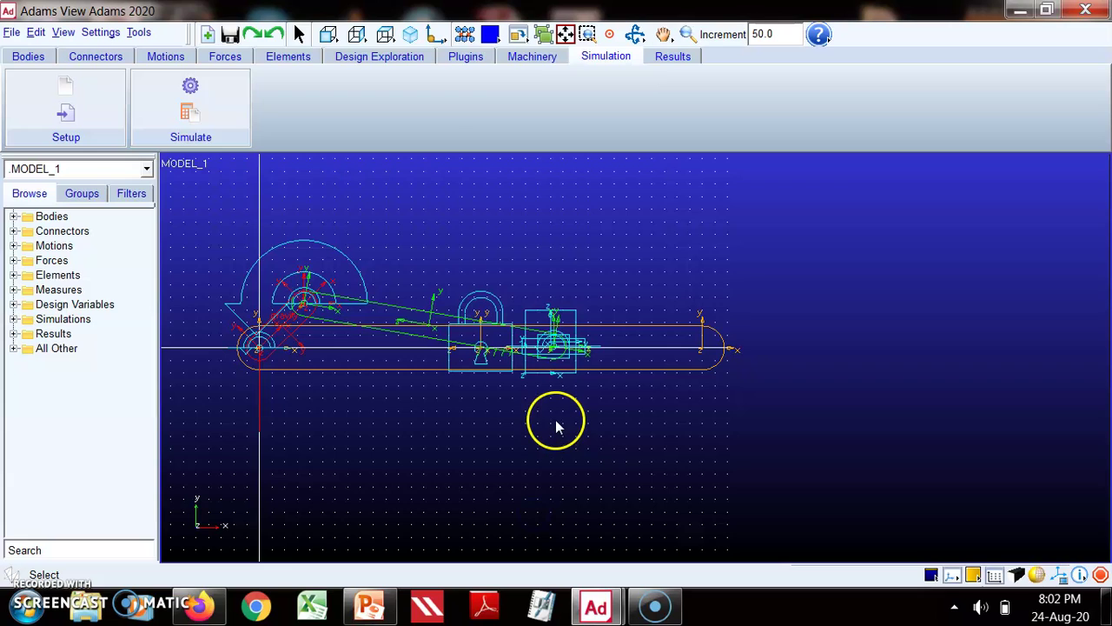